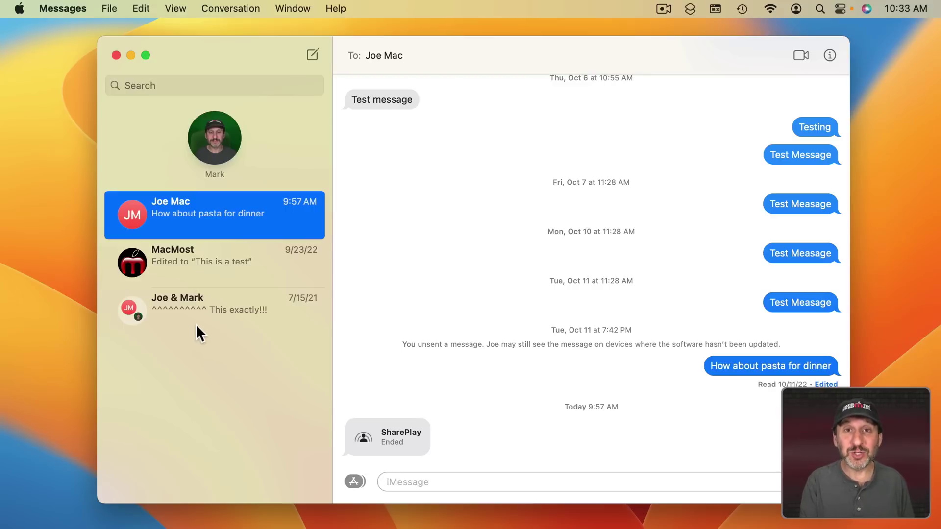
- Open the MacMost and group conversations, then dismiss the group's action menu without deleting
click(175, 251)
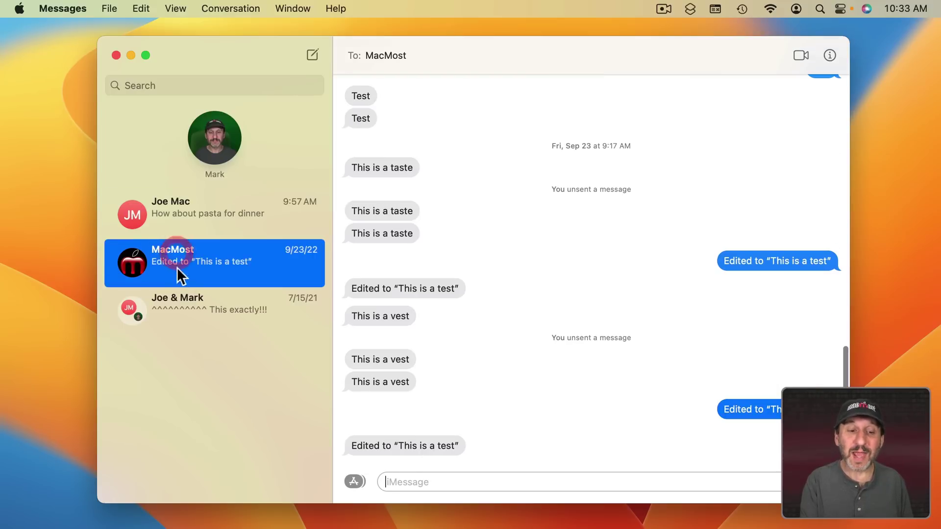
click(179, 303)
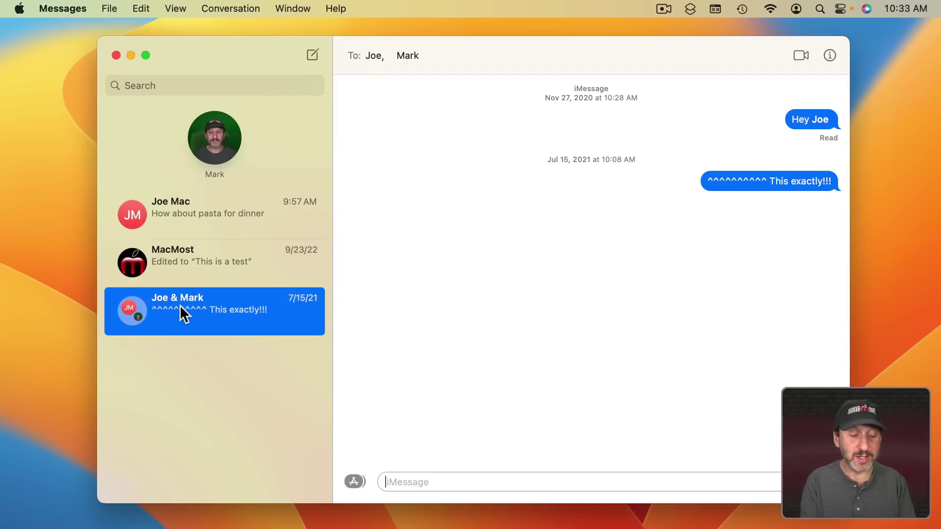
ctrl+click(180, 305)
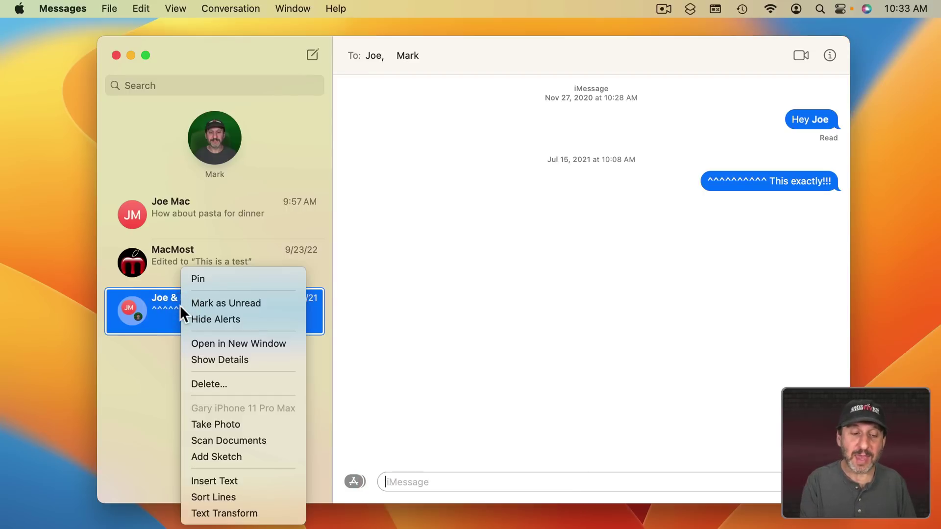
click(152, 377)
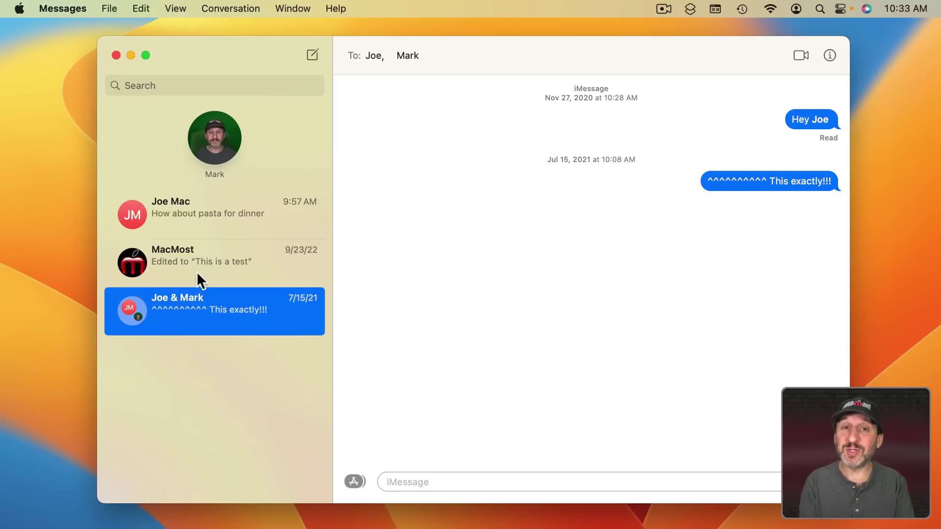
- Select all three conversations together and choose Delete… for the selection
super+click(198, 204)
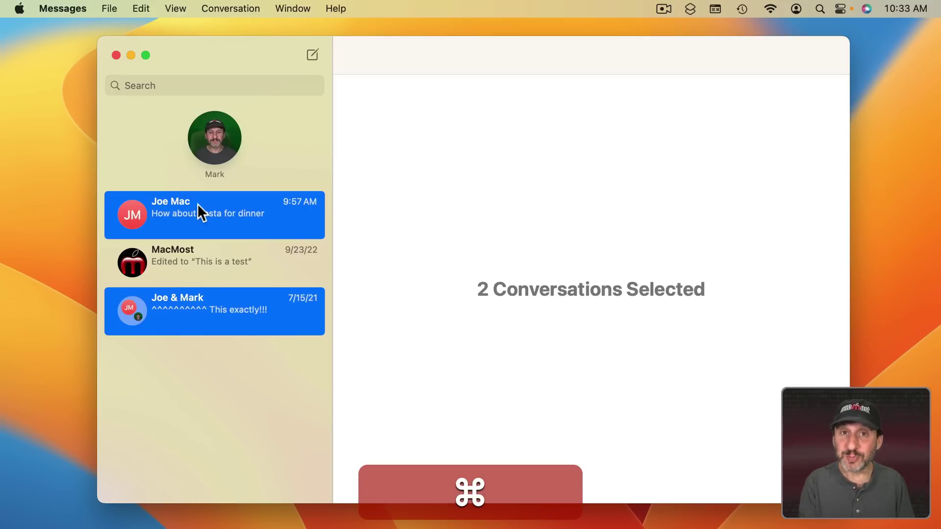
click(198, 365)
click(189, 313)
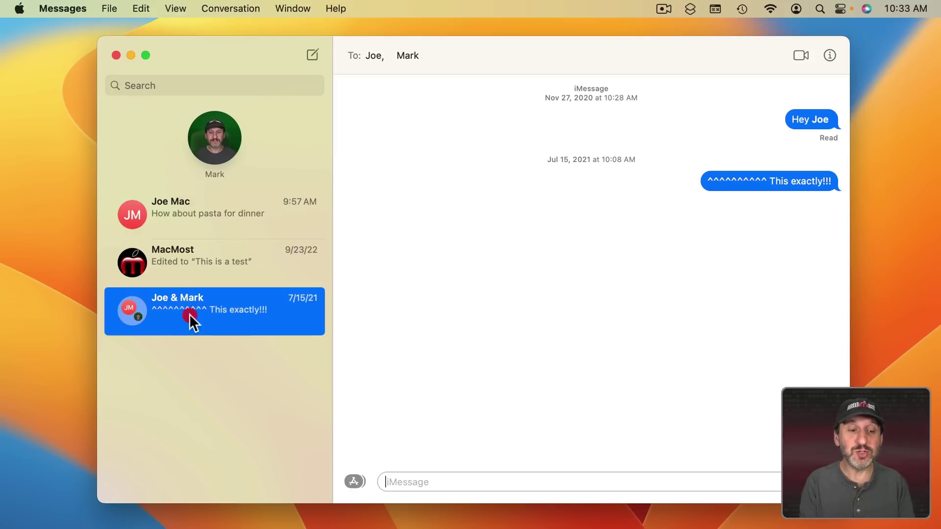
shift+click(202, 203)
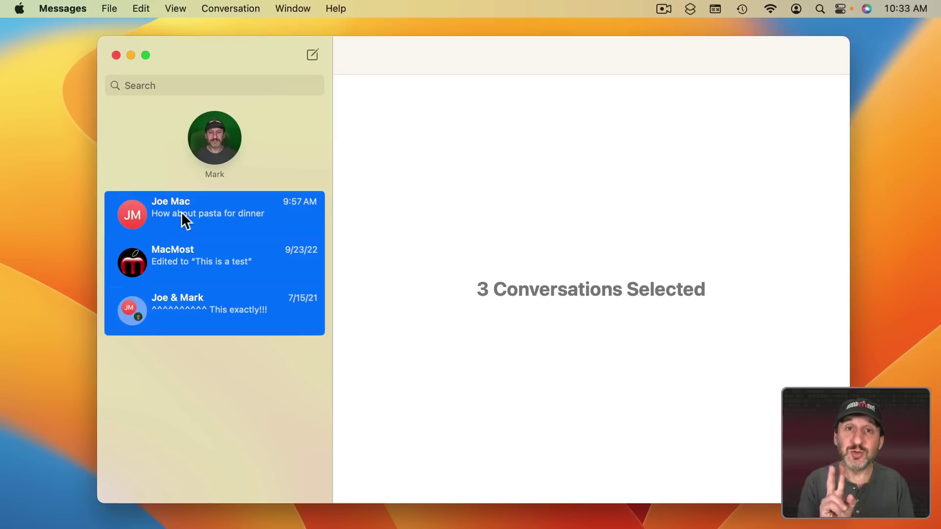
ctrl+click(182, 213)
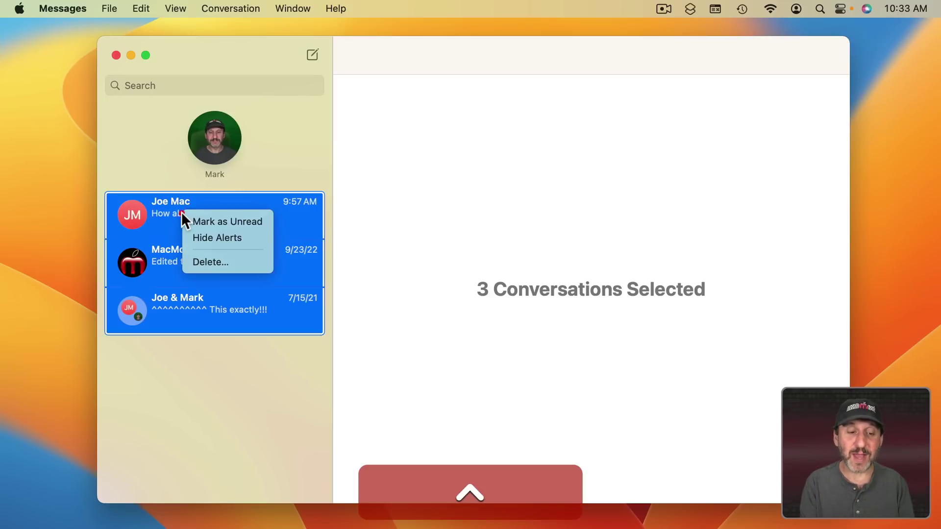
click(198, 263)
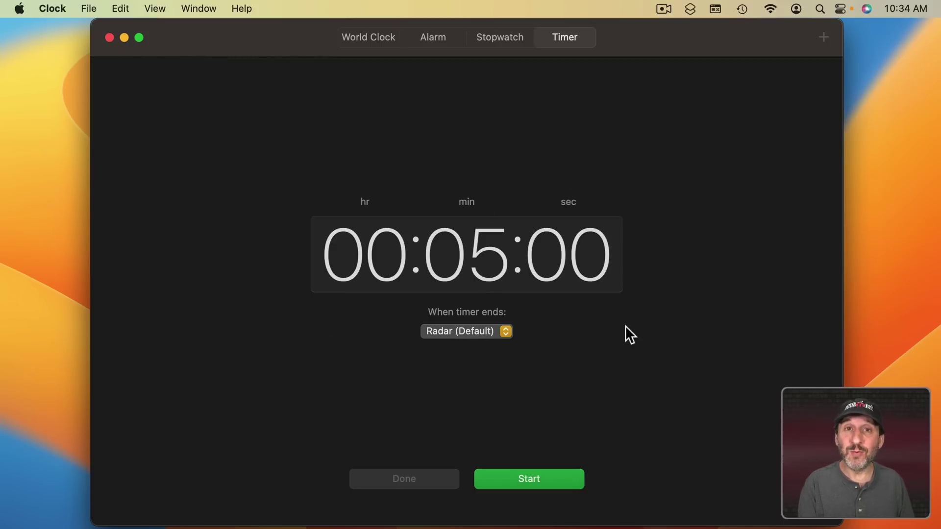
- Quit Clock, then start a 15-minute timer through Spotlight's Start Timer action
key(super+q)
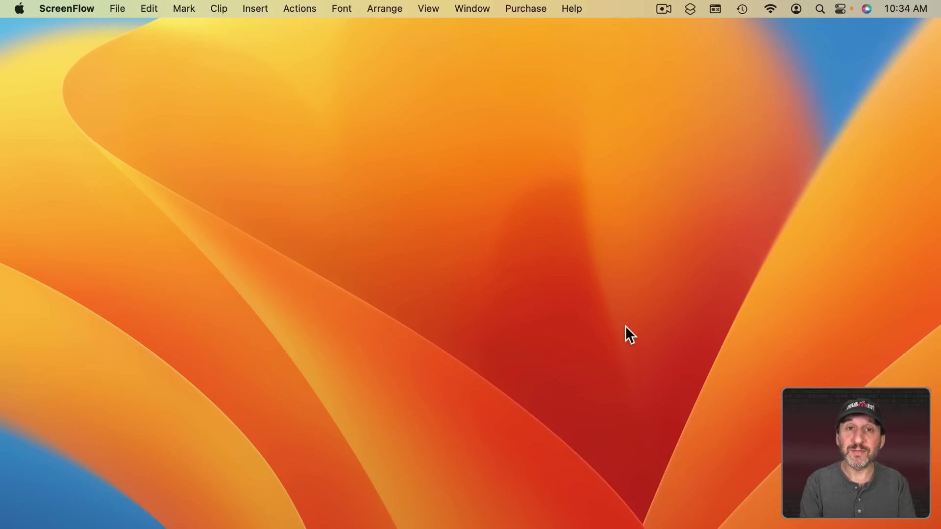
key(super+space)
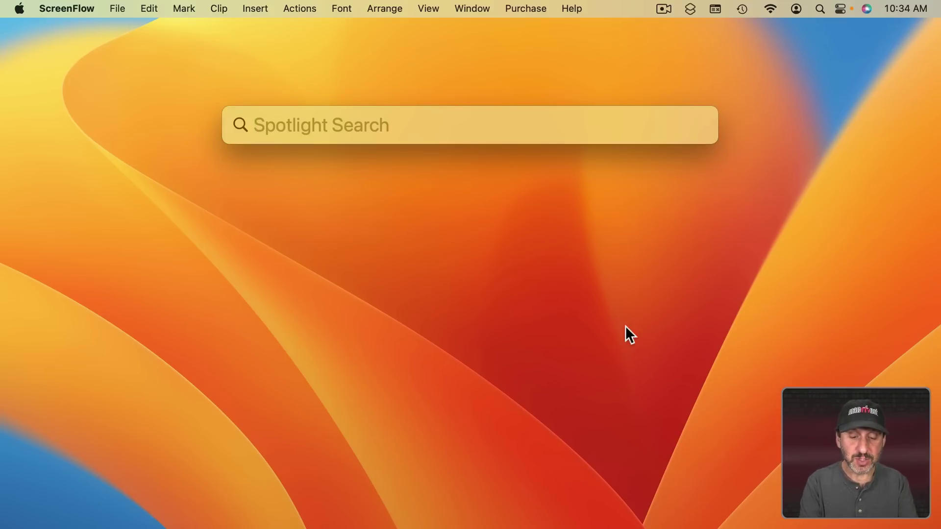
text(timer)
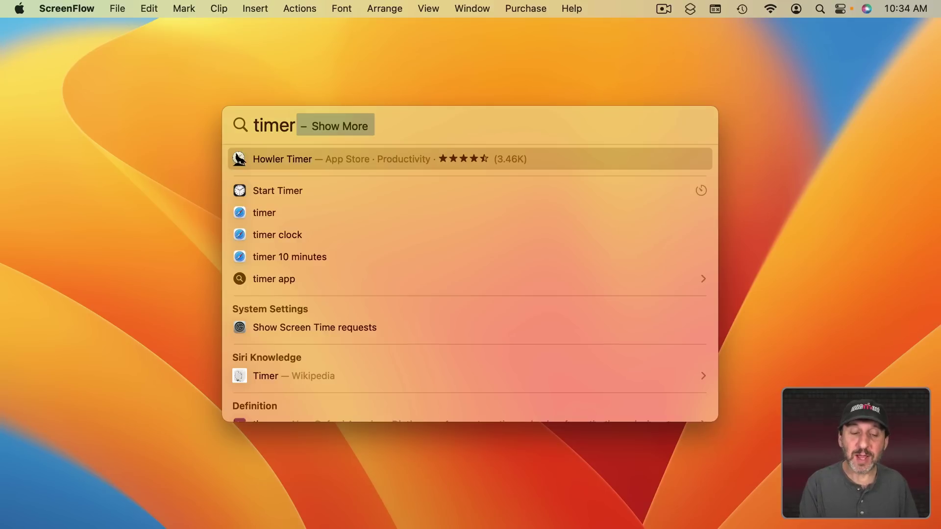
key(Down)
key(Return)
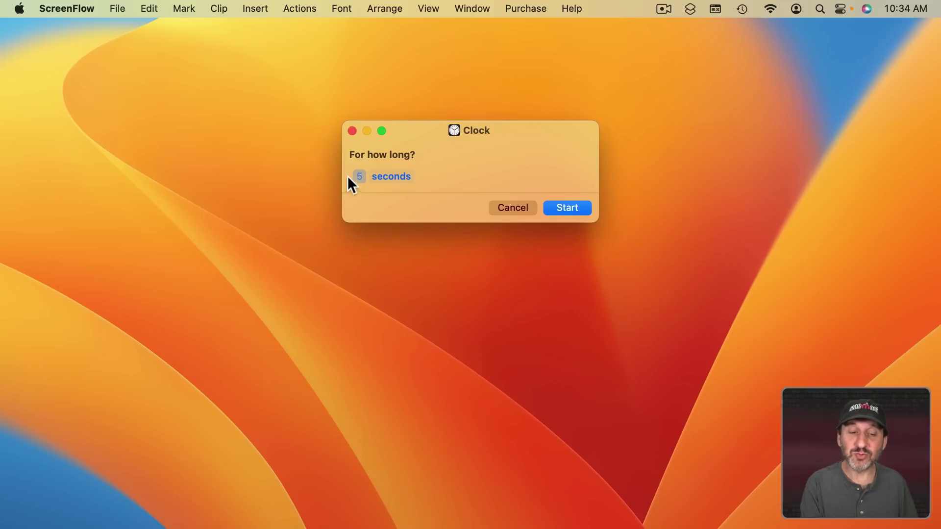
text(1)
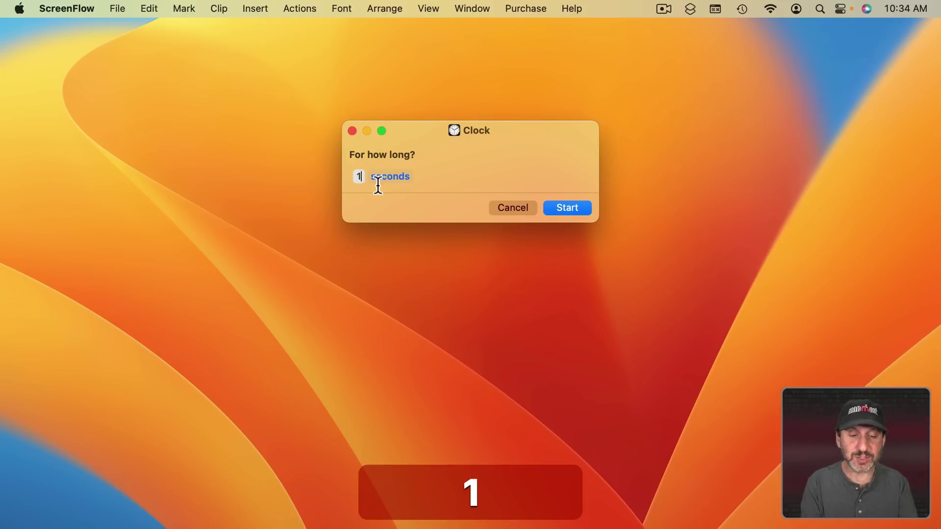
text(5)
click(404, 178)
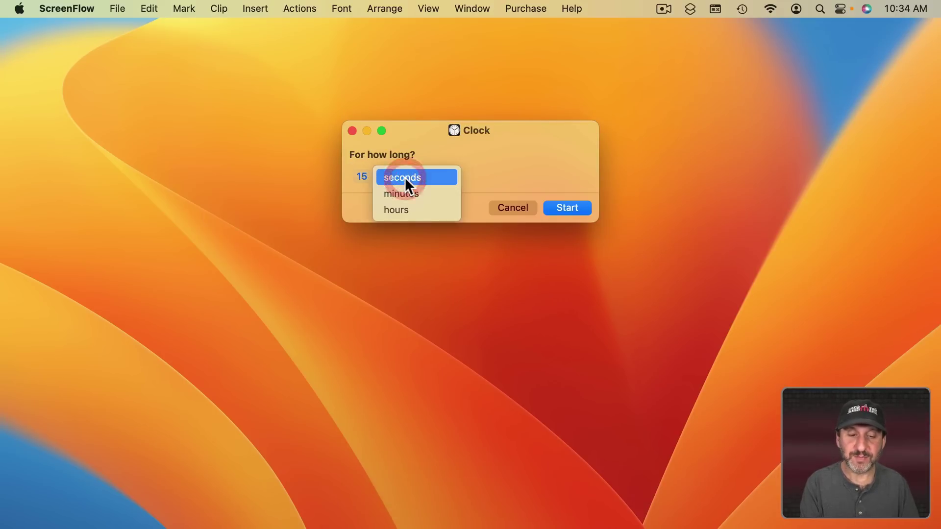
click(403, 192)
click(549, 208)
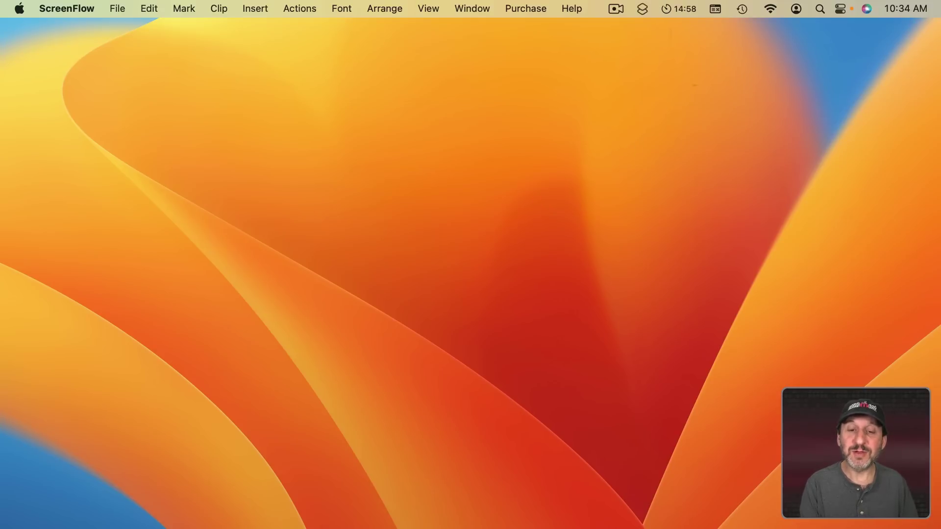
- Open the running timer from the menu bar, cancel it and quit Clock
click(686, 9)
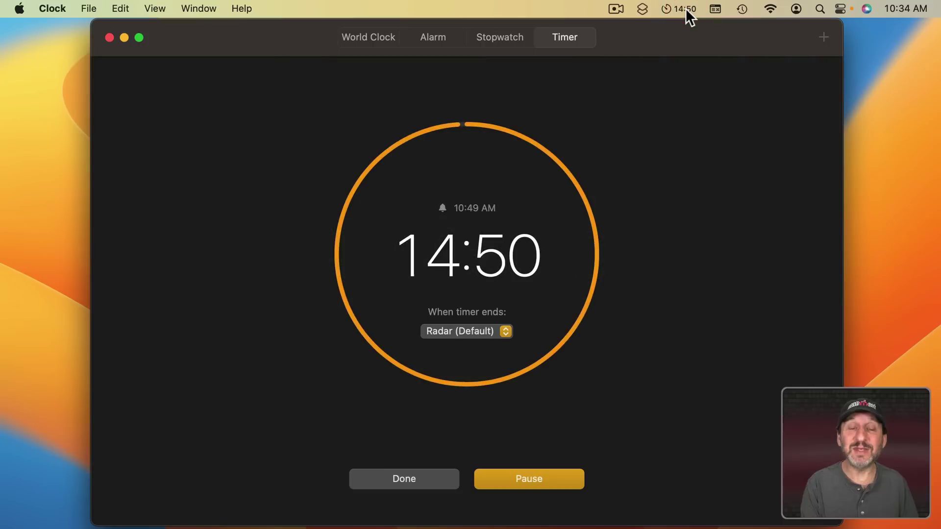
click(398, 481)
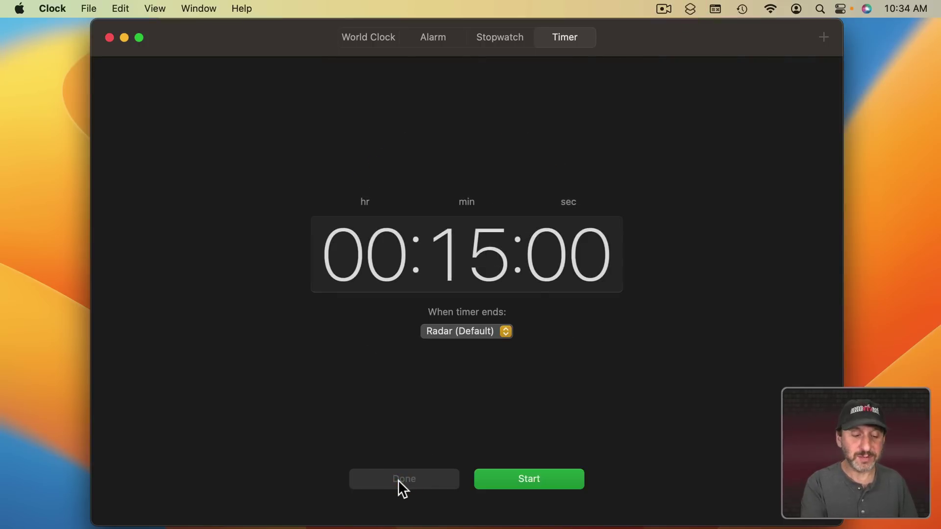
key(super+q)
click(767, 338)
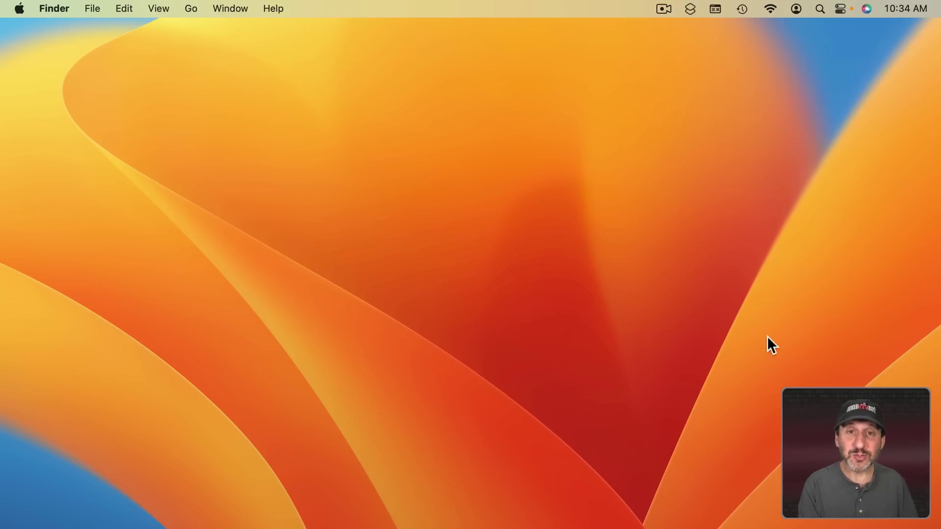
click(863, 9)
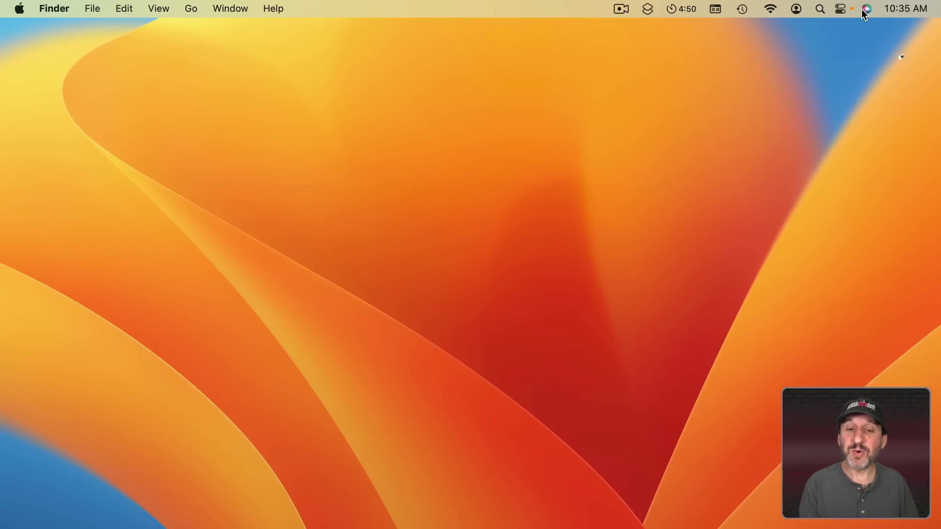
click(862, 10)
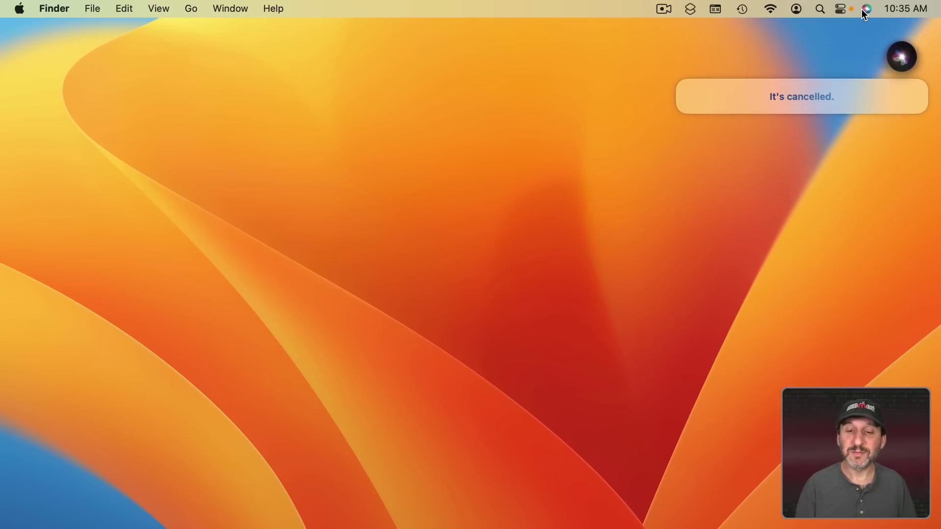
click(639, 101)
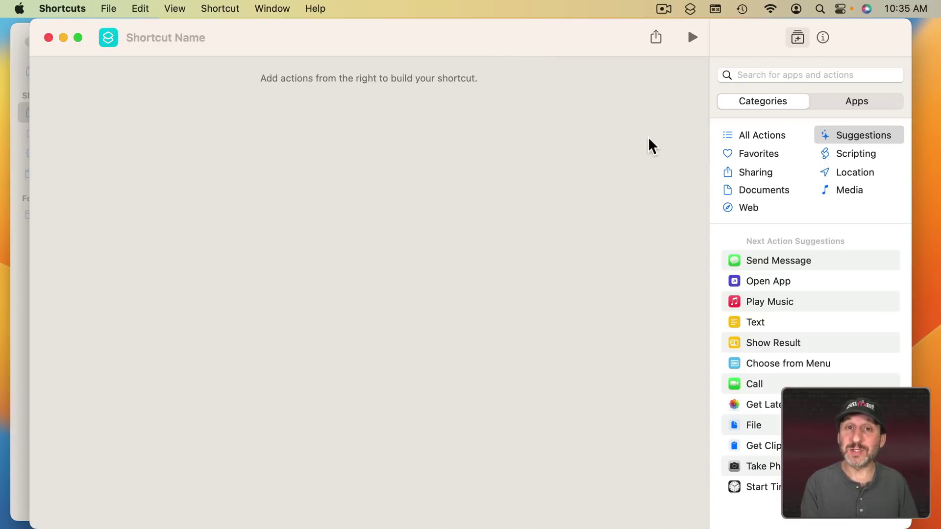
- Search the Shortcuts action library for 'clock'
click(764, 74)
text(clock)
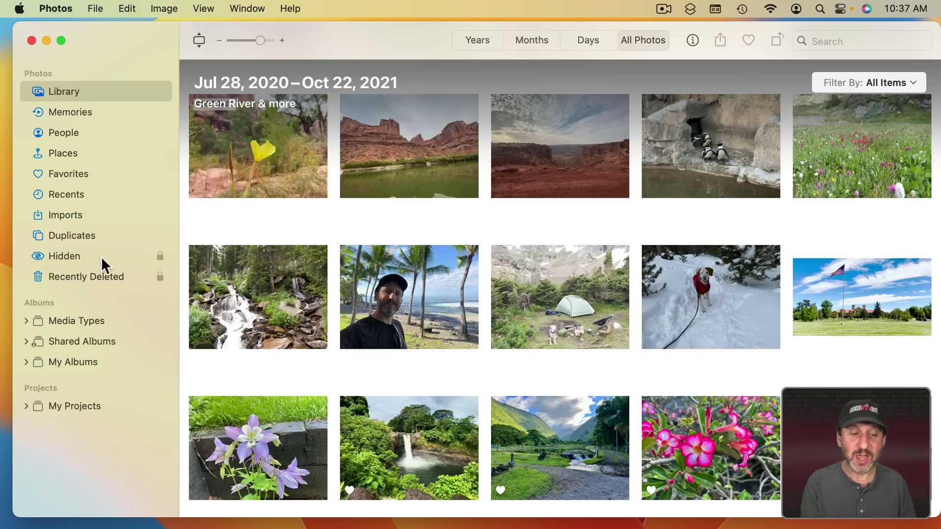
- Unlock the Hidden album with Touch ID, then open Photos Settings from the Photos menu
click(83, 260)
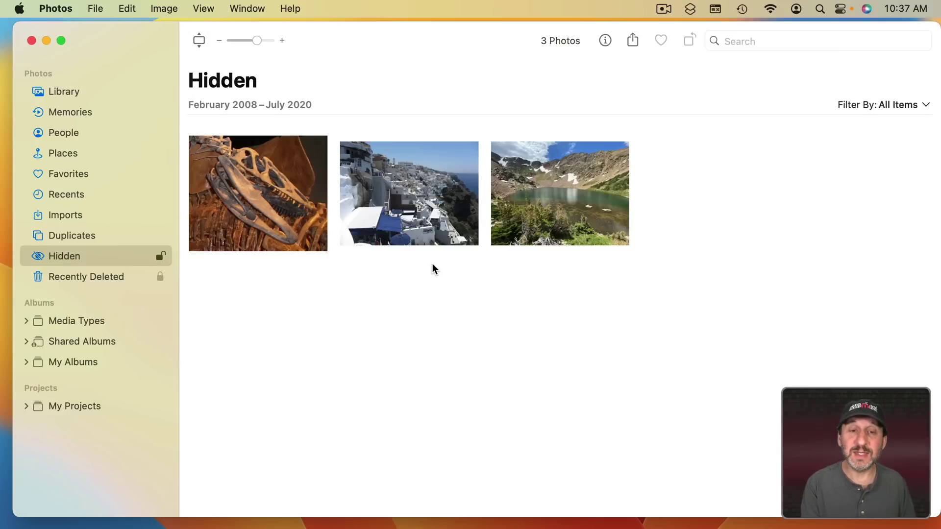
key(super+comma)
click(272, 57)
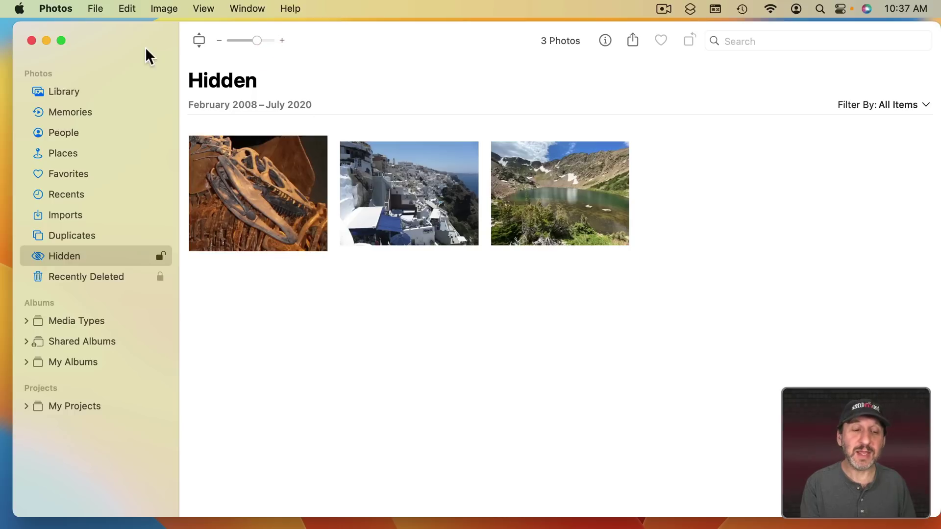
click(56, 9)
click(70, 52)
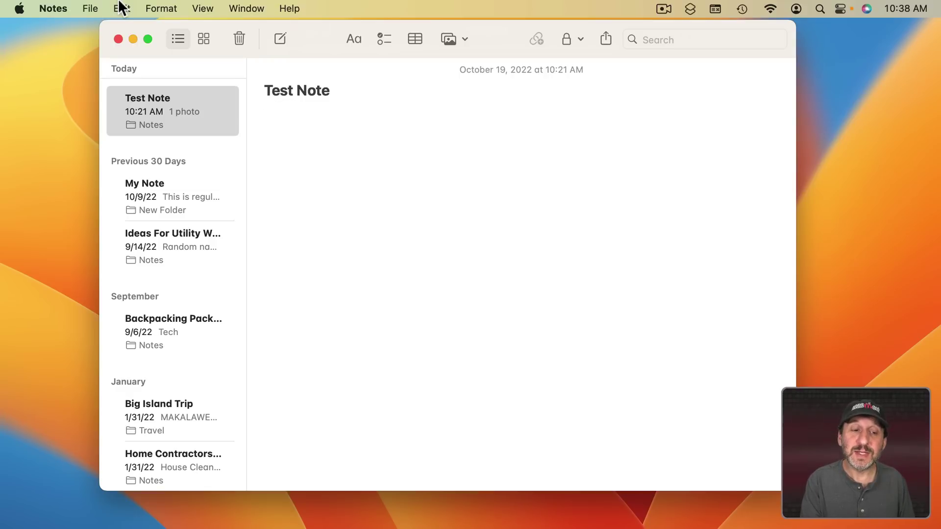
- In Notes Settings, set Locked notes to Use Login Password
click(57, 5)
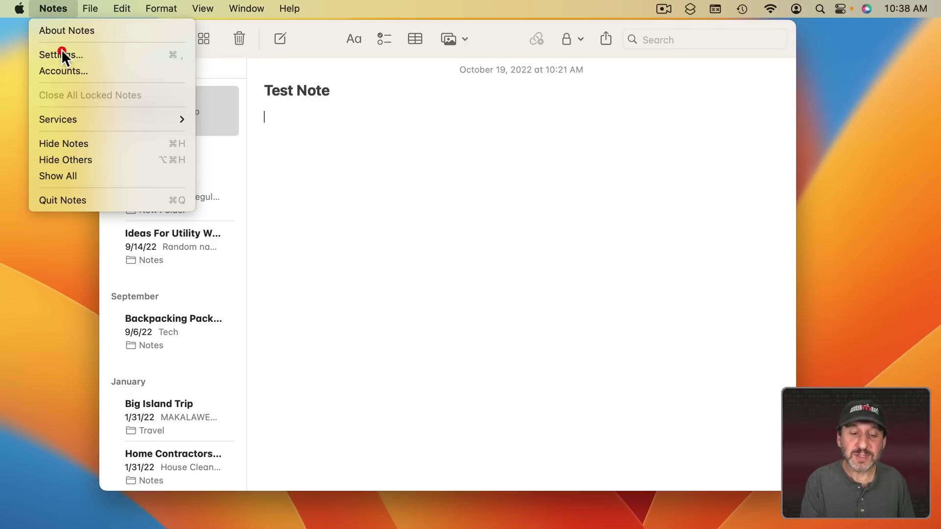
click(60, 52)
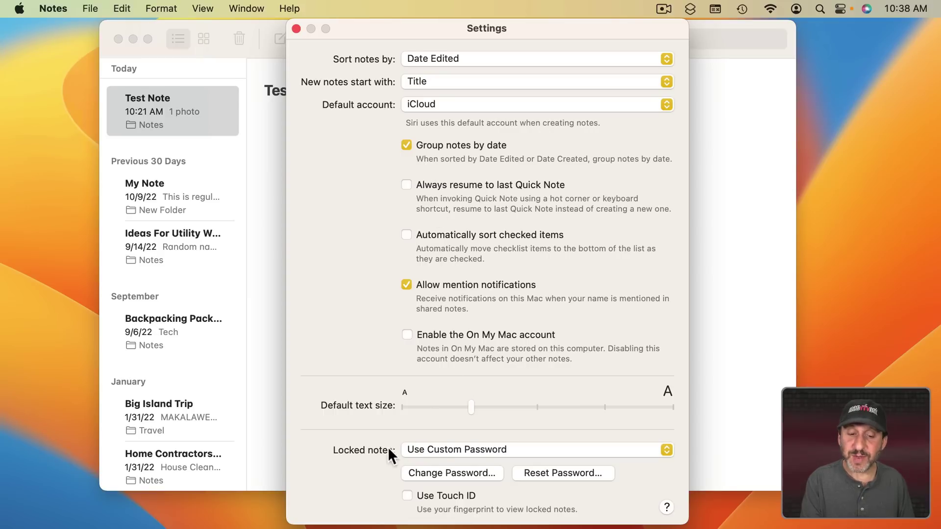
click(437, 449)
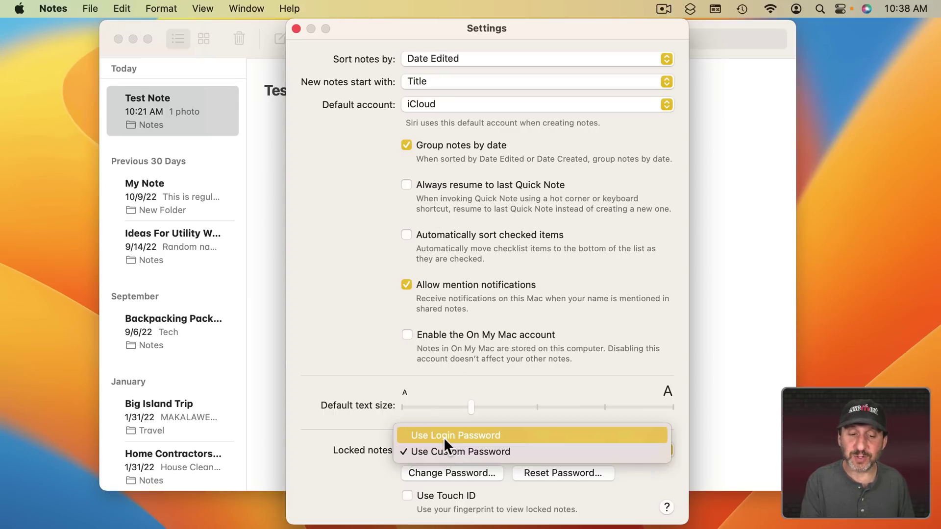
click(443, 435)
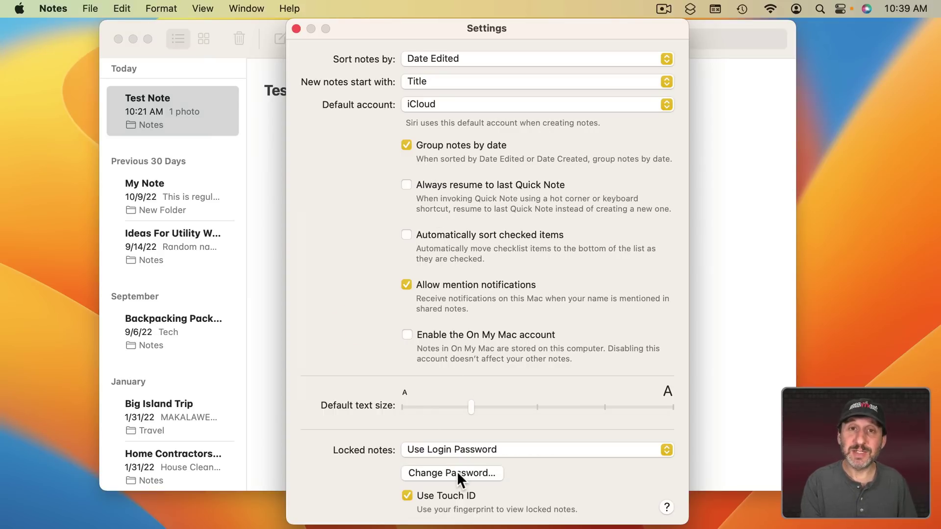
- Close Notes Settings, start a new smart folder and inspect its filter and tag options
click(296, 28)
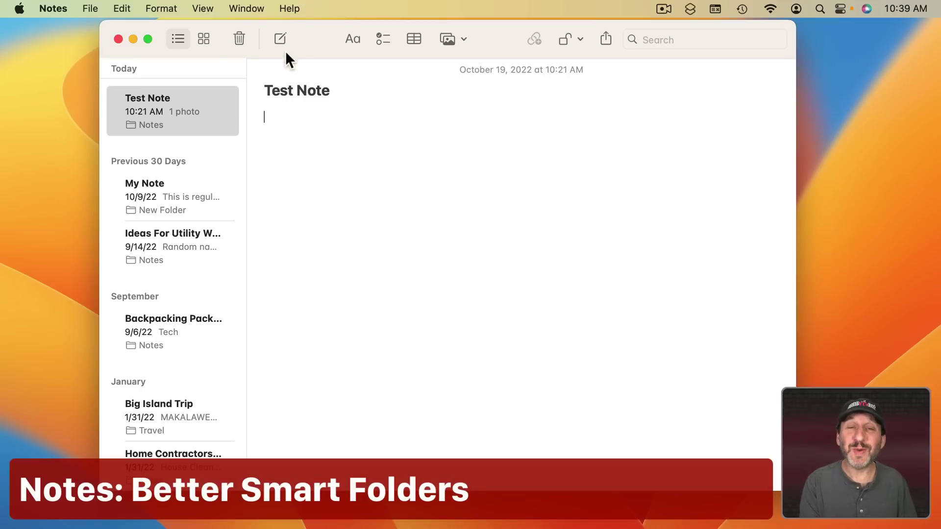
click(90, 8)
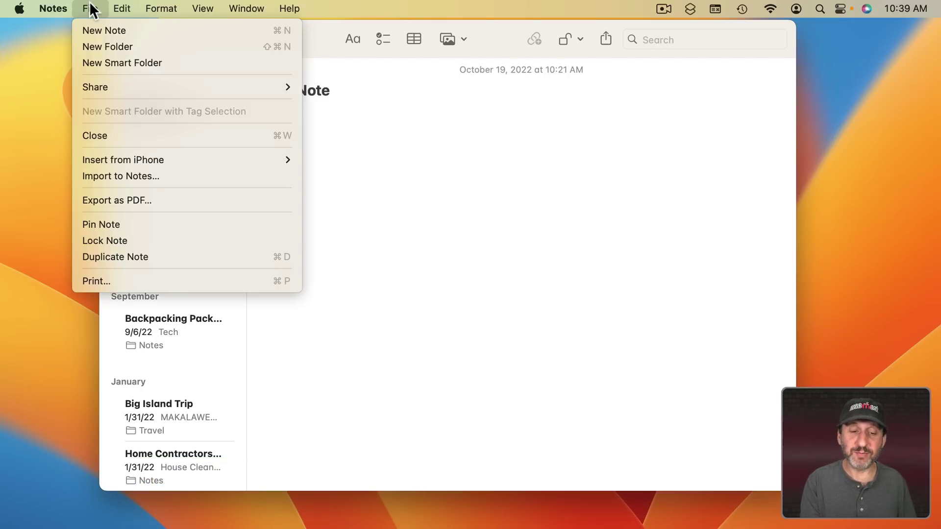
click(98, 63)
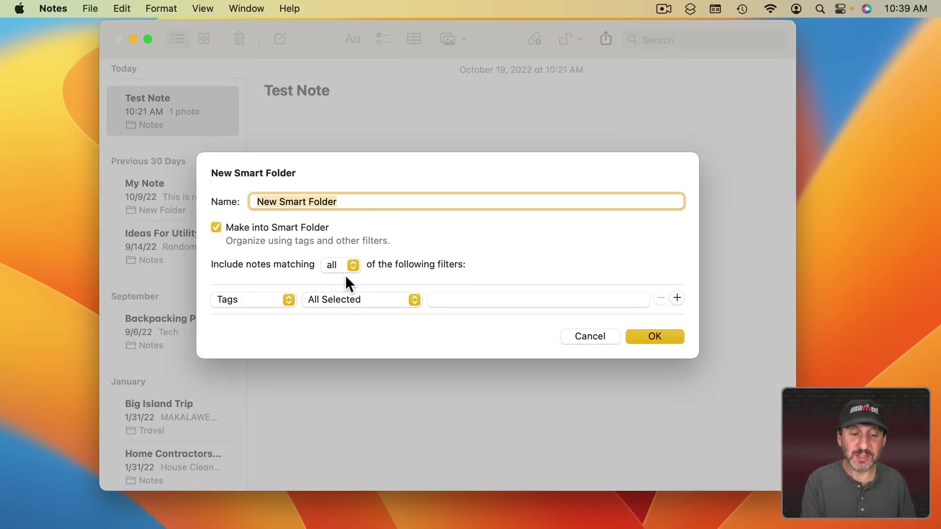
click(255, 293)
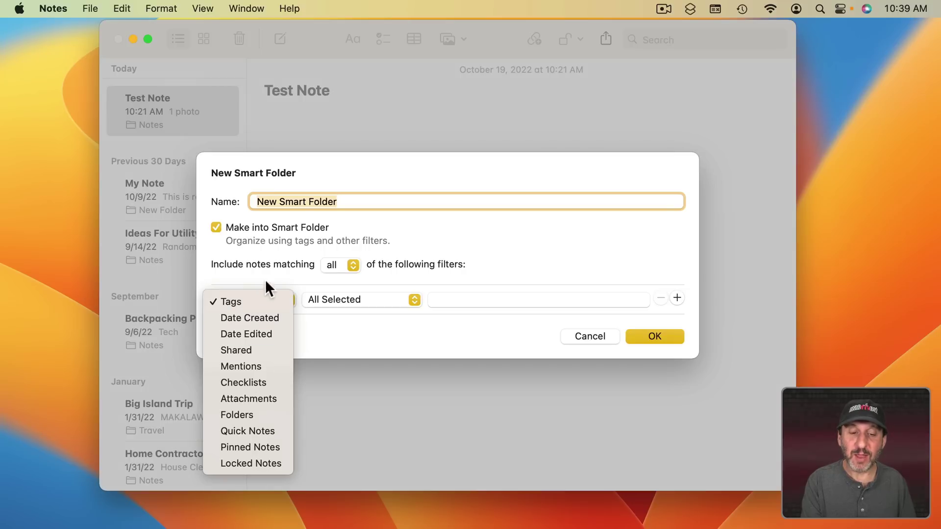
click(297, 245)
click(348, 297)
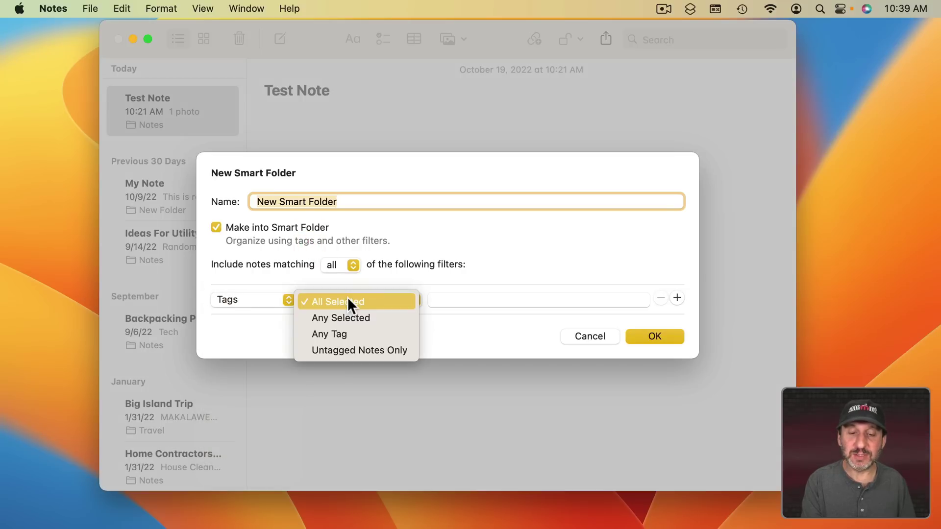
click(467, 265)
- Add a Date Created filter and set the smart folder to match any filter
click(677, 298)
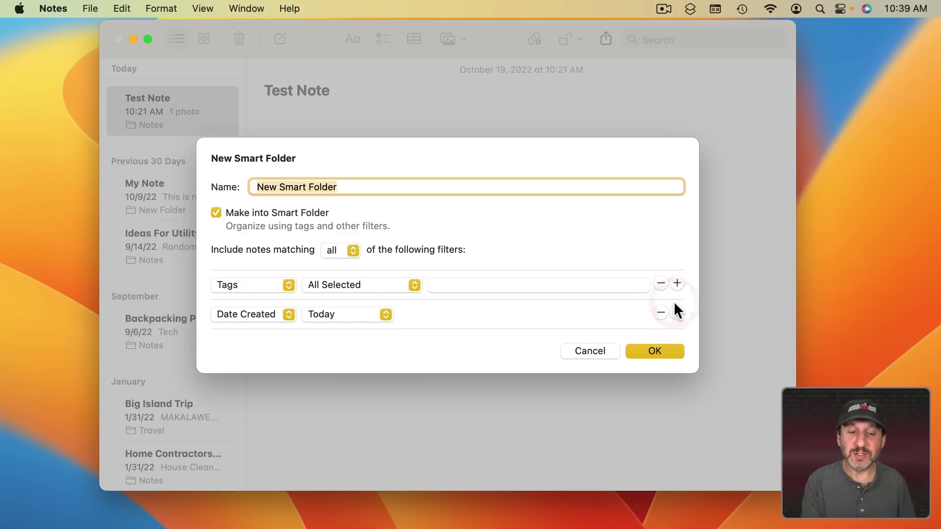
click(343, 256)
click(342, 268)
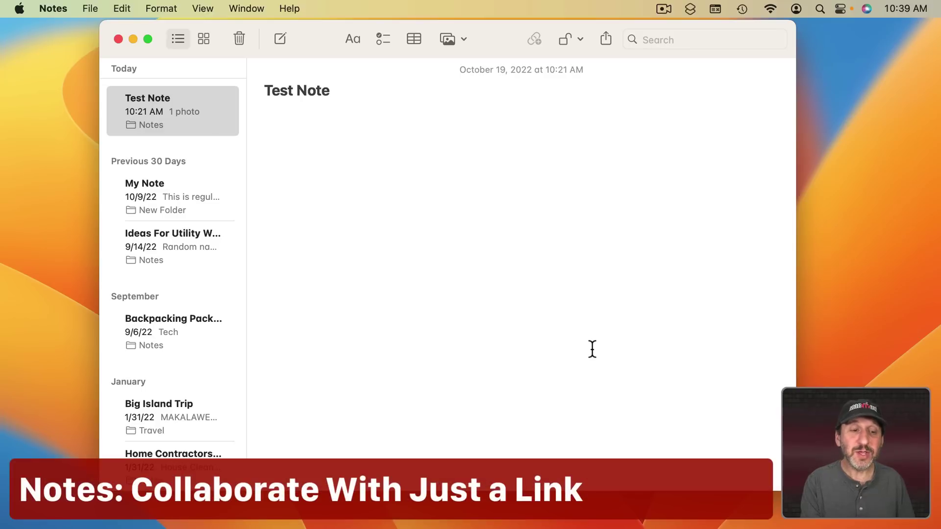
- Share Test Note so anyone with the link can access it with View only permission
click(91, 9)
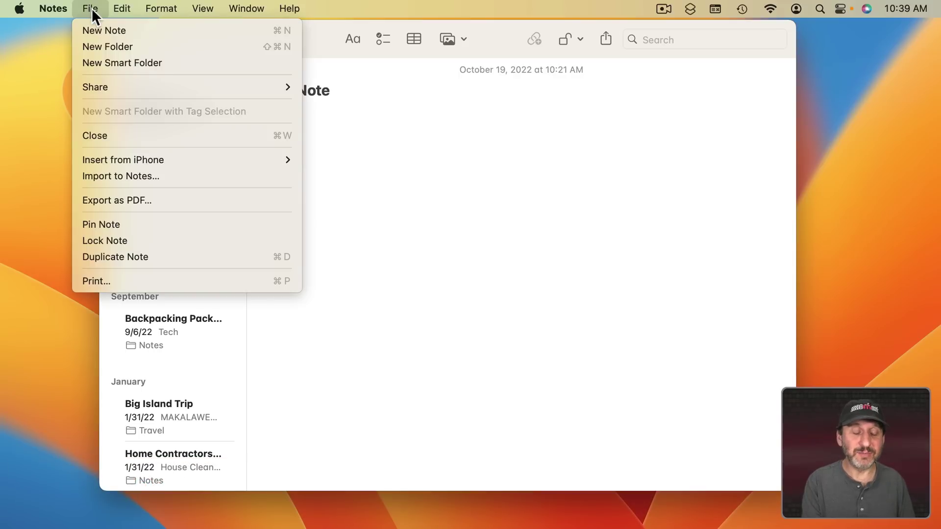
mouse_move(98, 86)
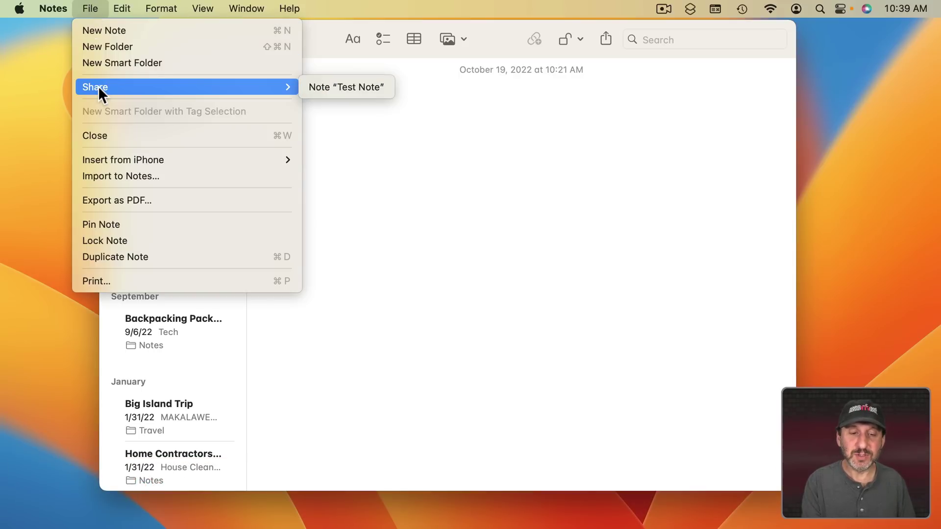
click(367, 82)
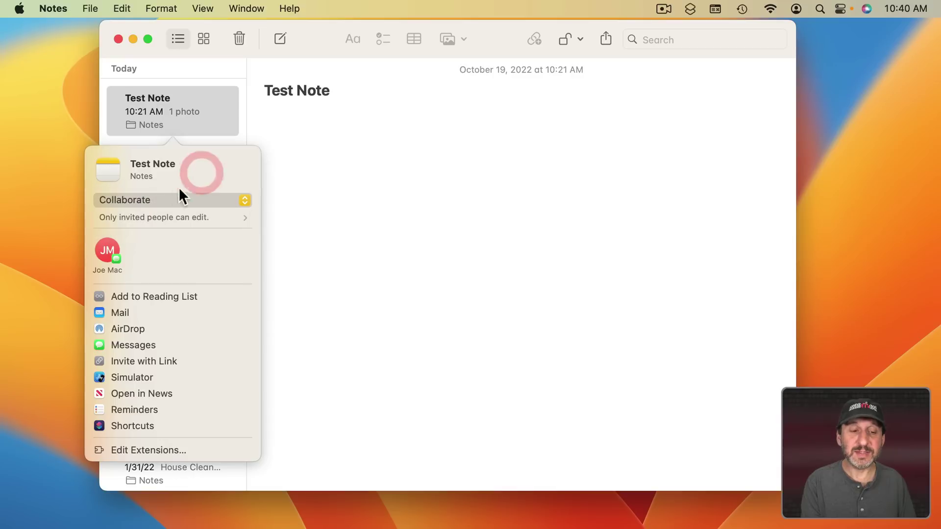
click(168, 218)
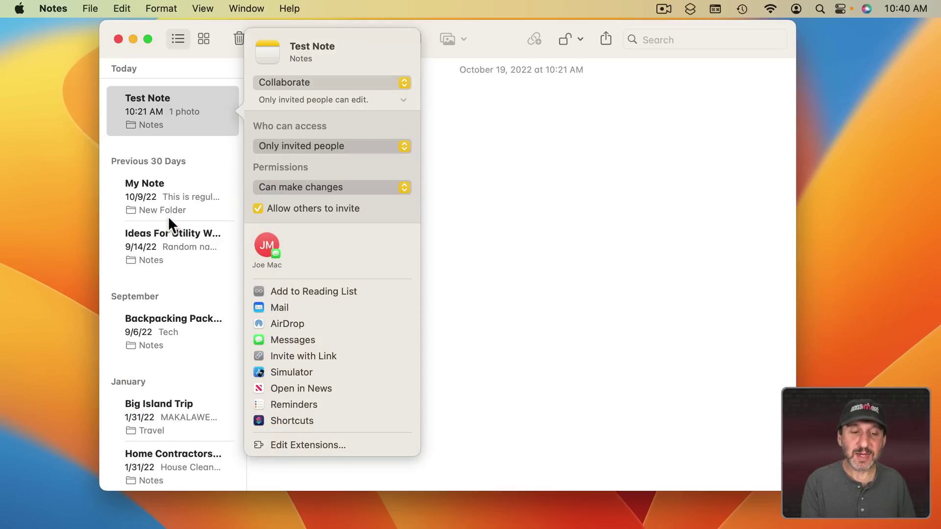
click(311, 147)
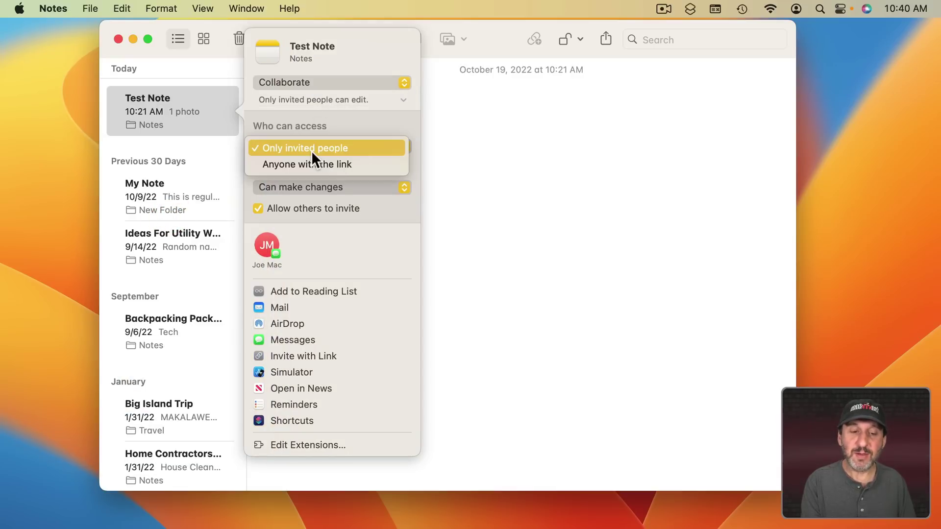
click(312, 164)
click(313, 186)
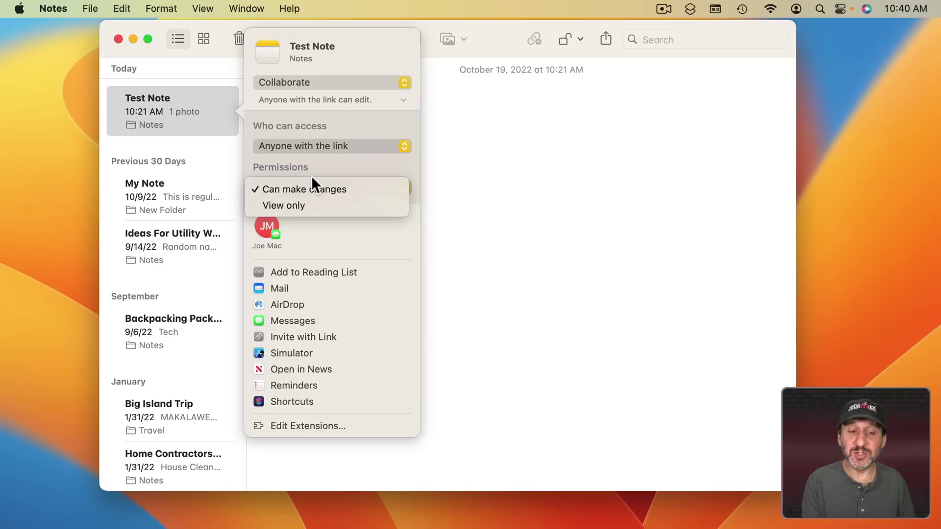
click(299, 205)
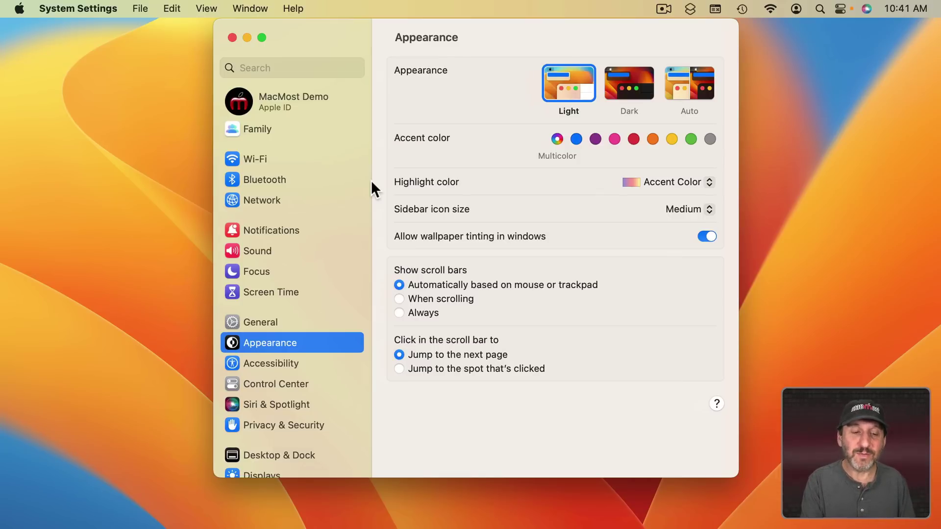
- Go to General > Software Update and show the Automatic updates options
click(257, 323)
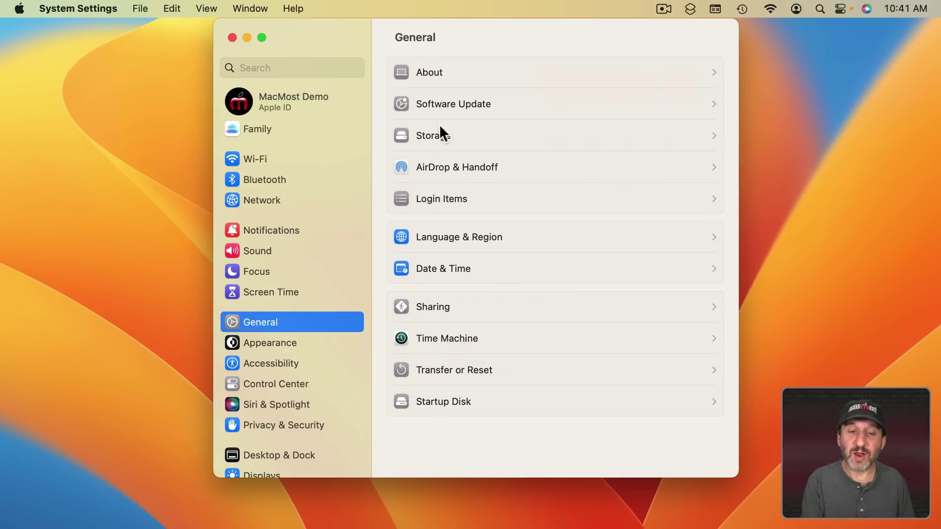
click(449, 103)
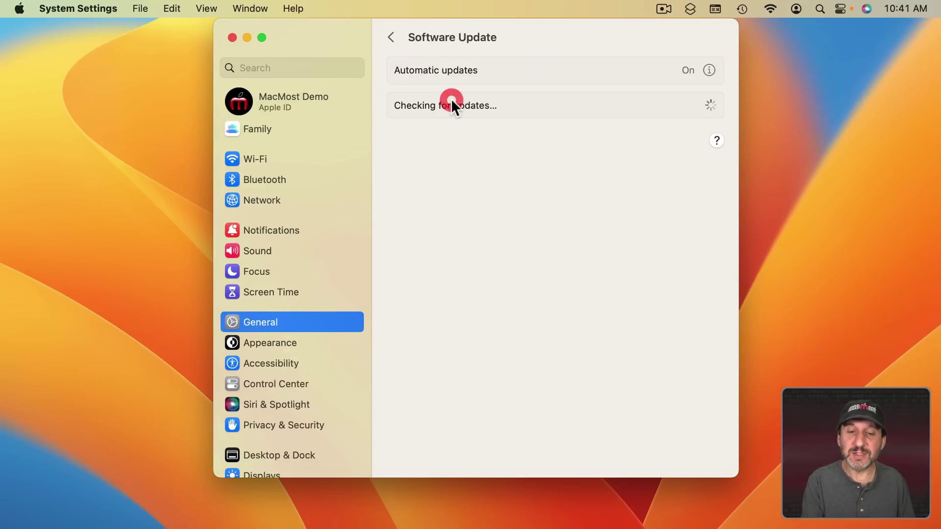
click(709, 70)
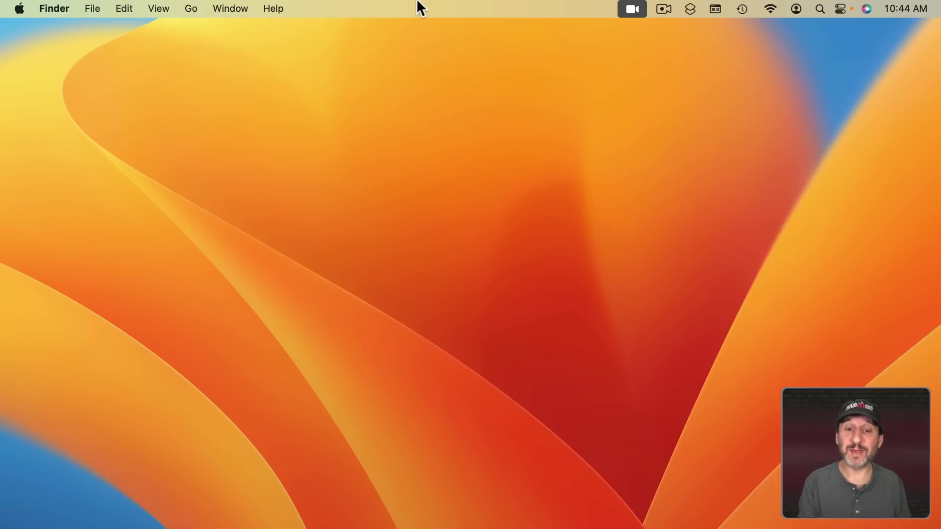
- Use the FaceTime Handoff menu-bar icon to switch the call to this Mac
click(633, 9)
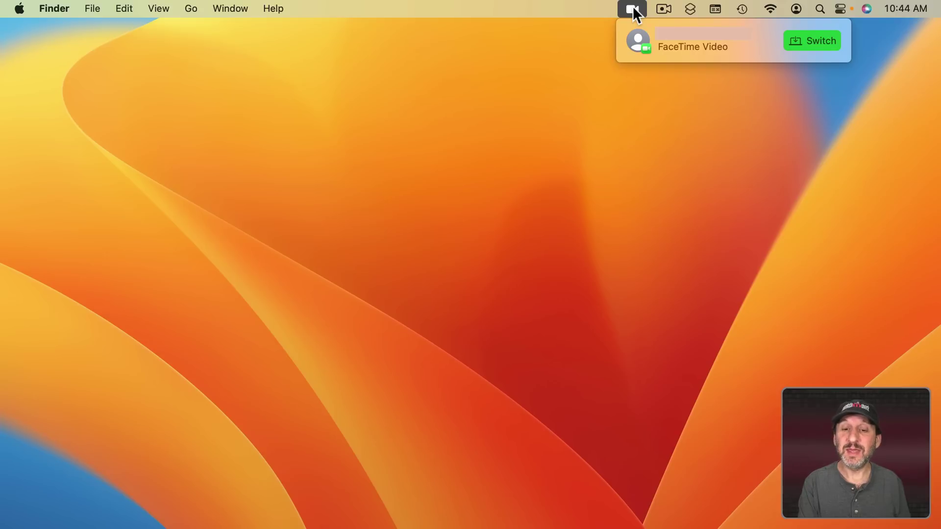
click(816, 40)
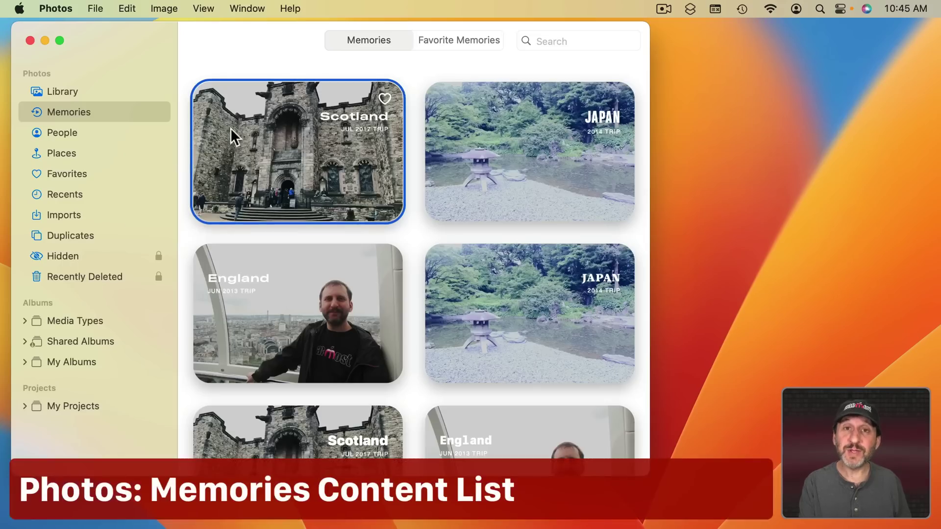
- Open the Scotland memory's photo grid, select twelve photos and drag the selection
click(336, 142)
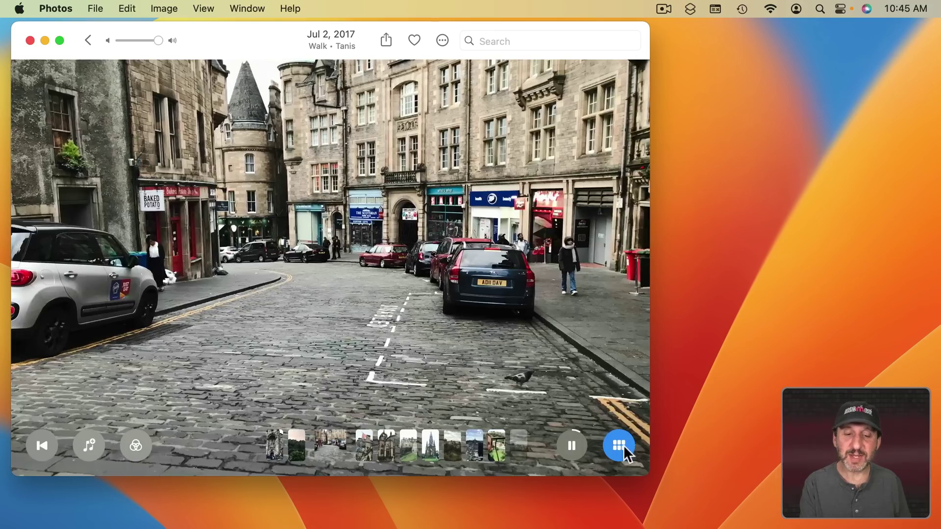
click(621, 446)
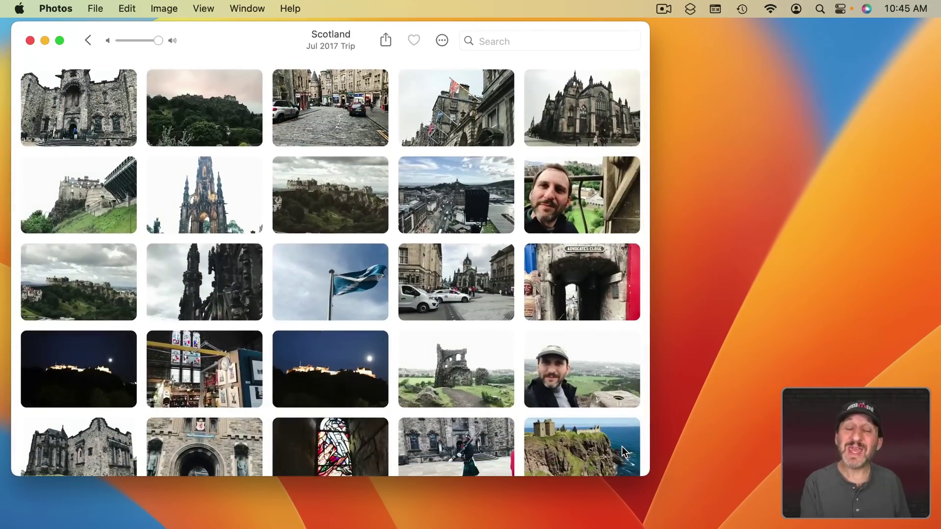
scroll(311, 264, down, 3)
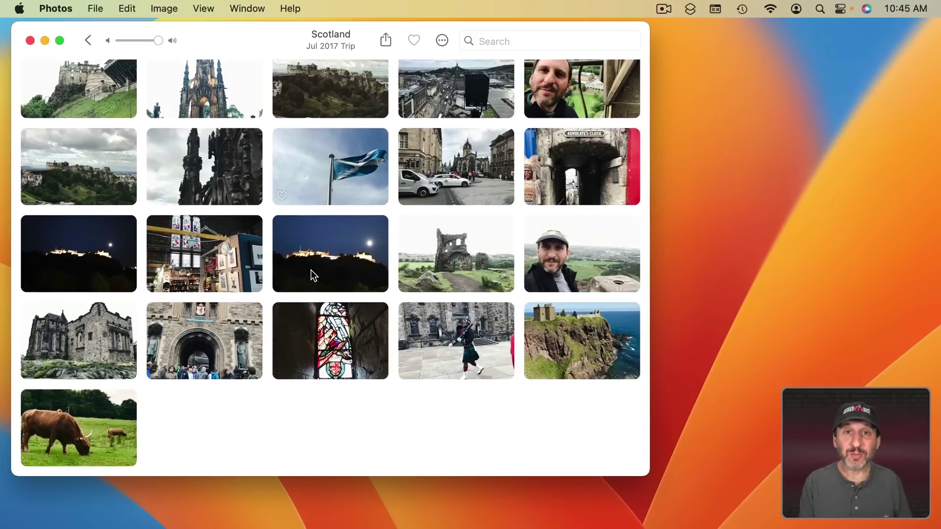
scroll(310, 270, up, 3)
shift+click(310, 270)
right_click(321, 268)
click(269, 289)
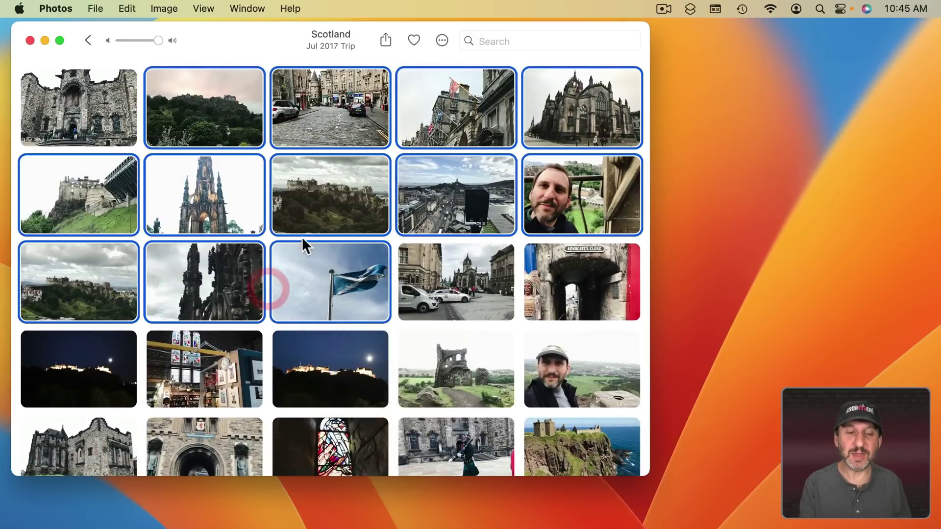
drag(312, 255, 282, 194)
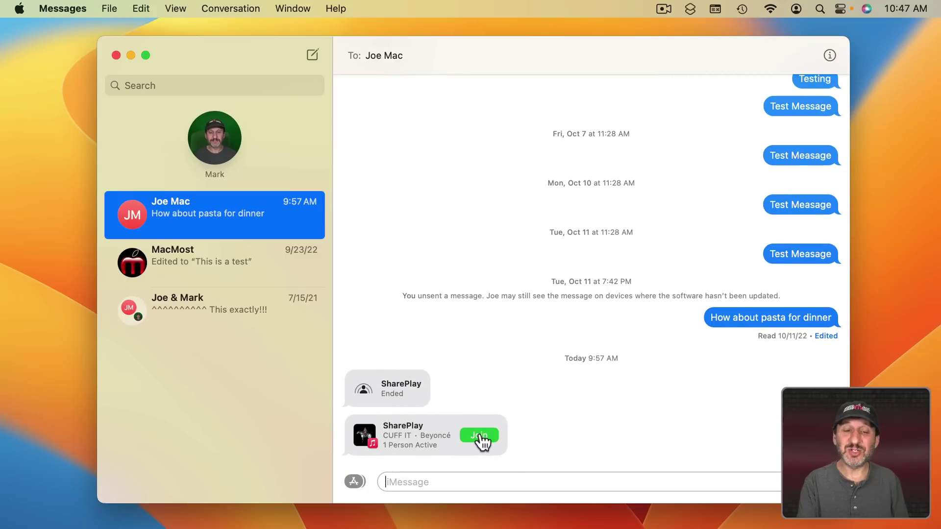
- Join the SharePlay listening session for CUFF IT from the Messages conversation
click(487, 436)
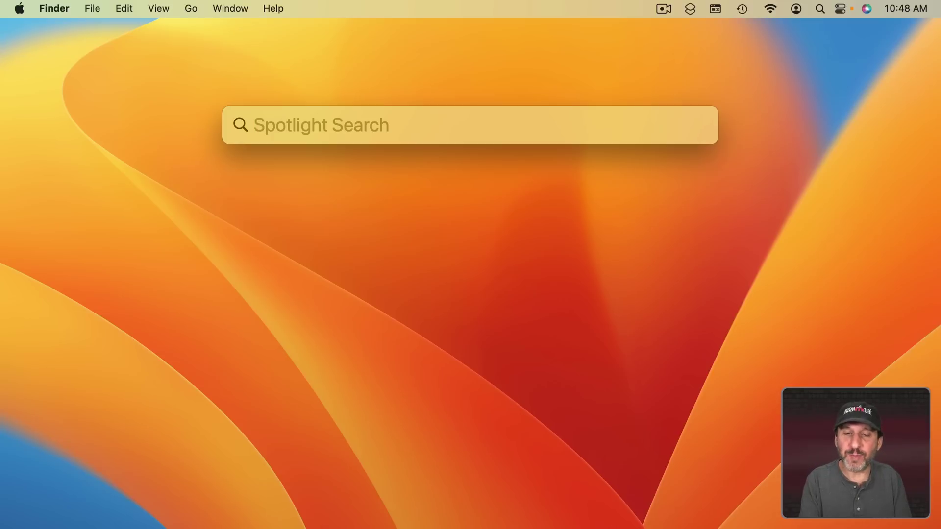
- Open the menu-bar list of available shortcuts, then close it again
click(691, 9)
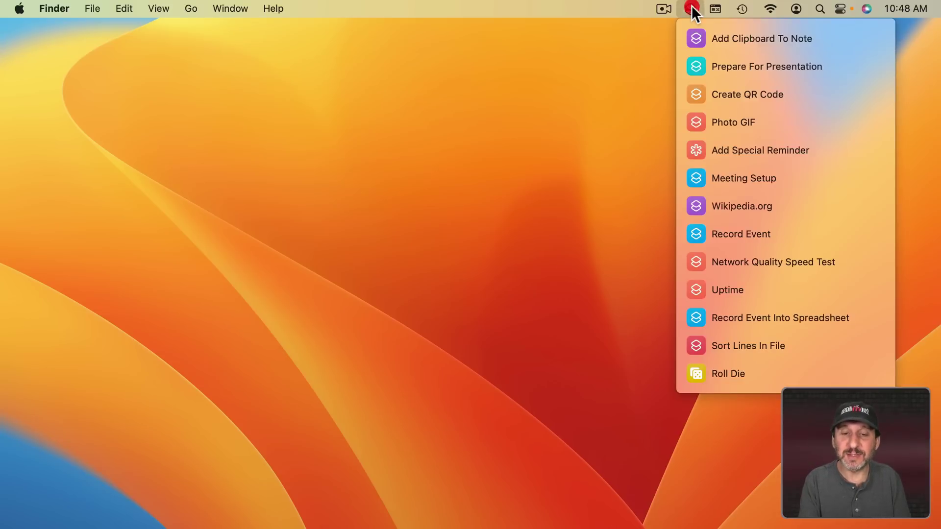
click(691, 9)
click(580, 71)
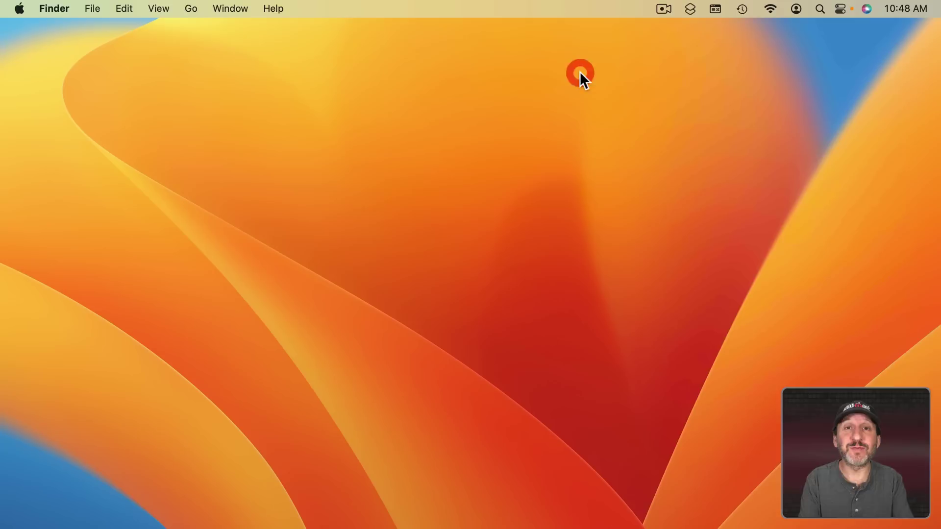
key(x)
- Search Spotlight for 'prepare' to reach Prepare For Presentation, then 'sleep' to highlight Turn On Sleep Focus
key(super+x)
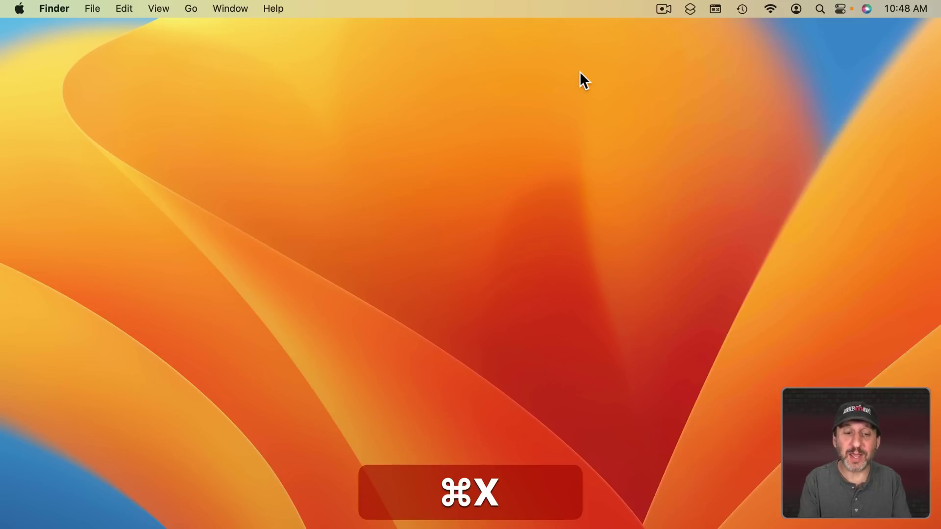
key(BackSpace)
key(BackSpace)
key(BackSpace)
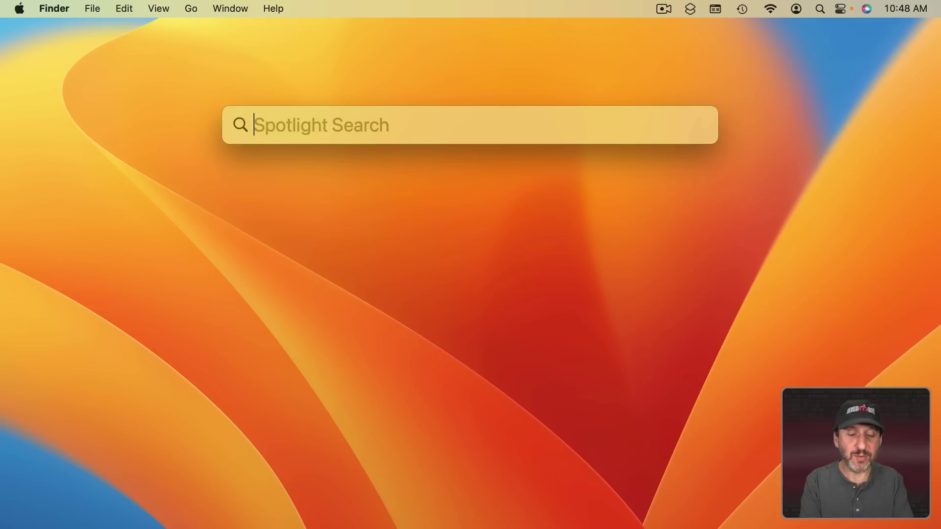
text(prepare)
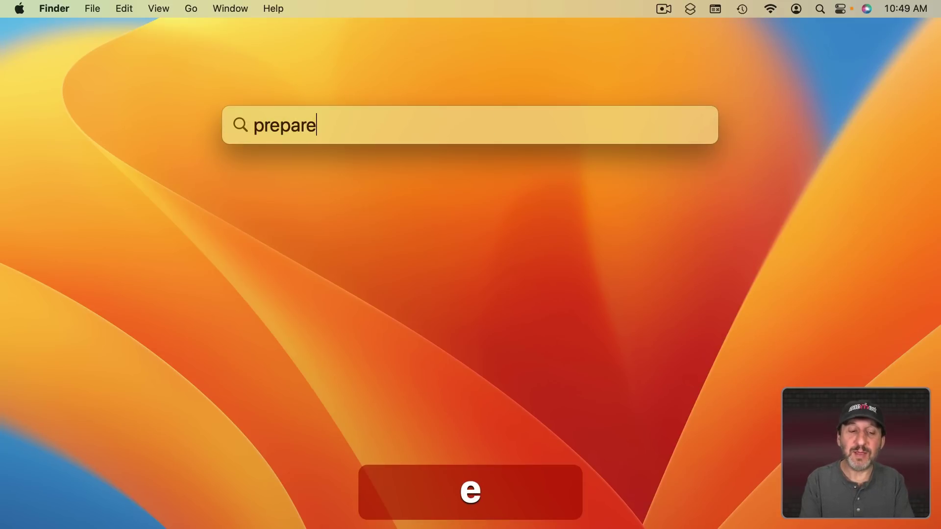
key(Down)
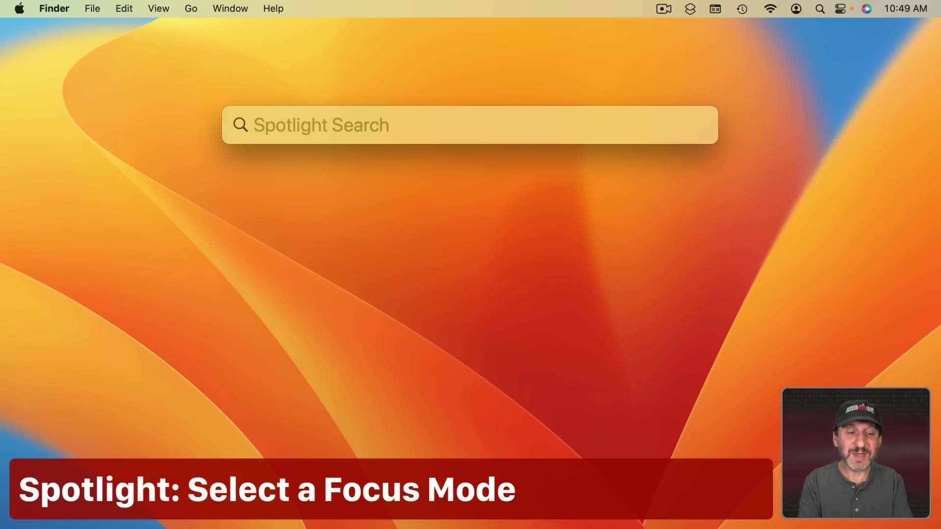
text(sleep)
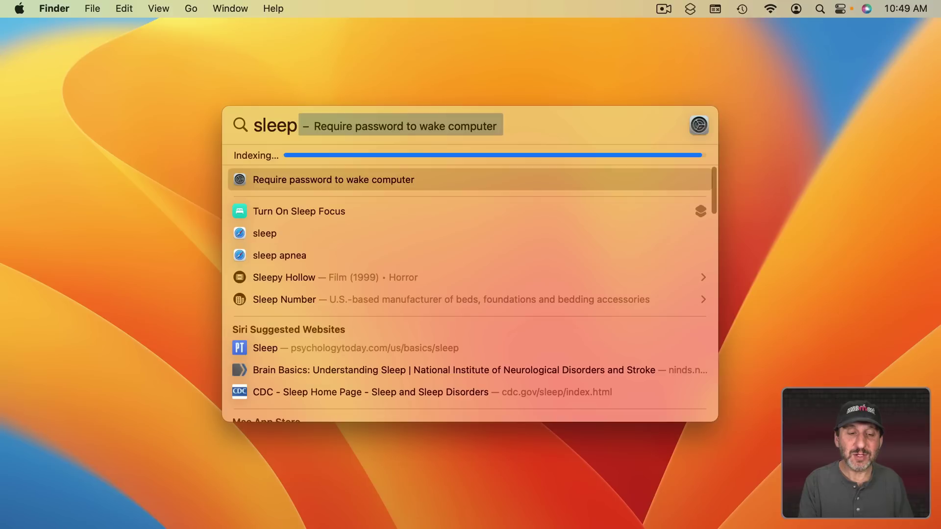
key(Down)
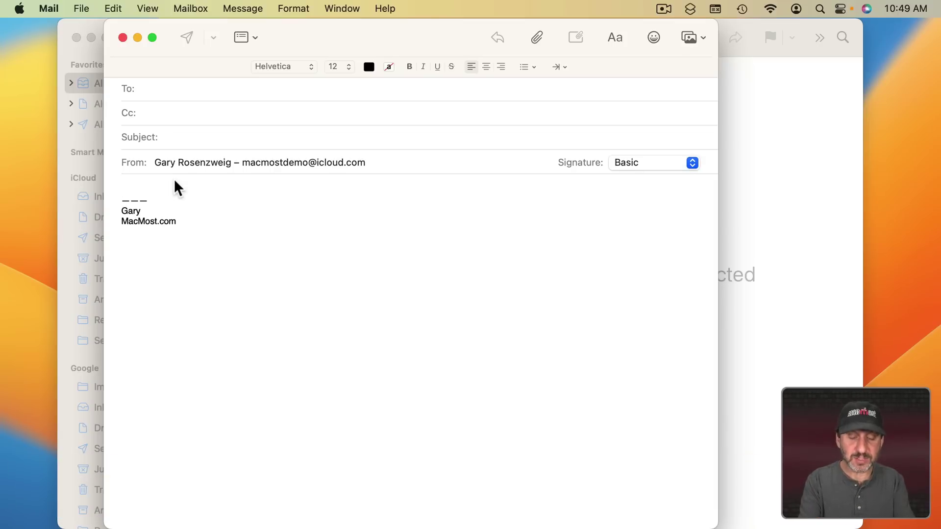
- Type macmost.com in the message body and show it as a link preview card
text(macmost.com)
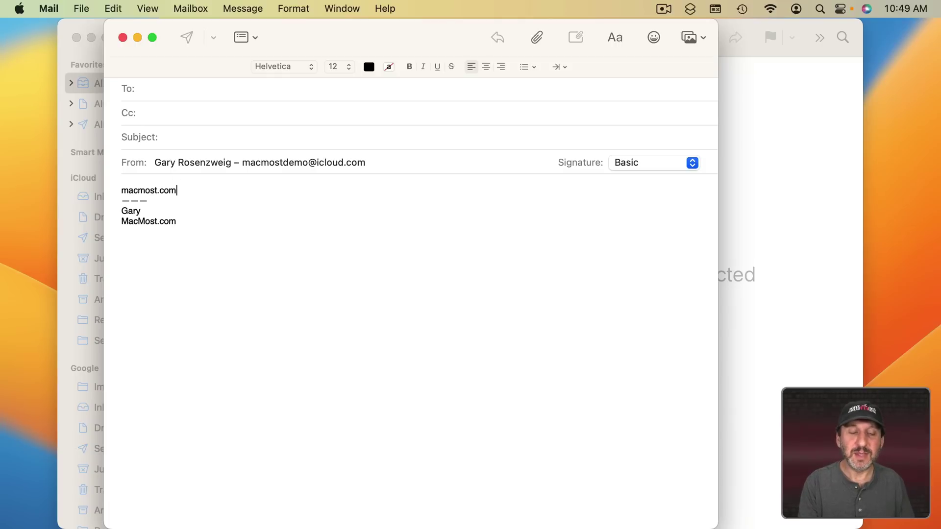
key(Return)
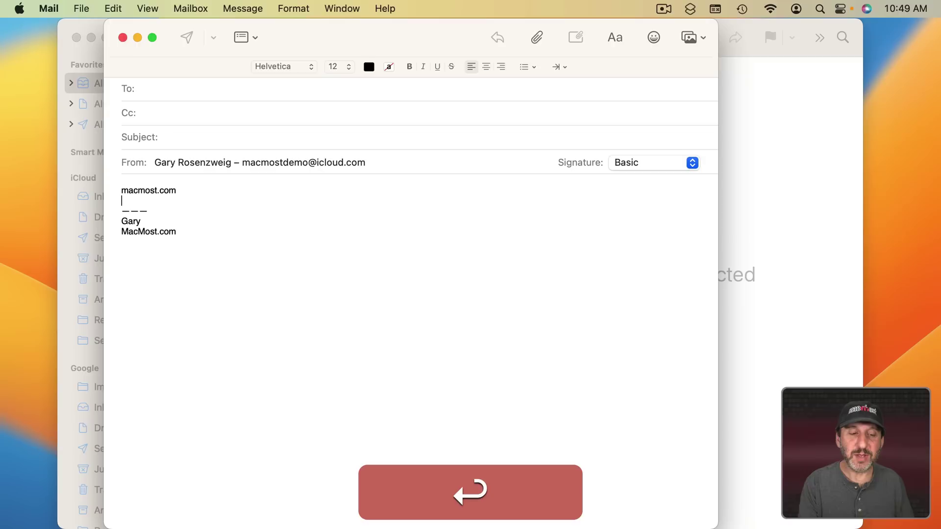
click(187, 191)
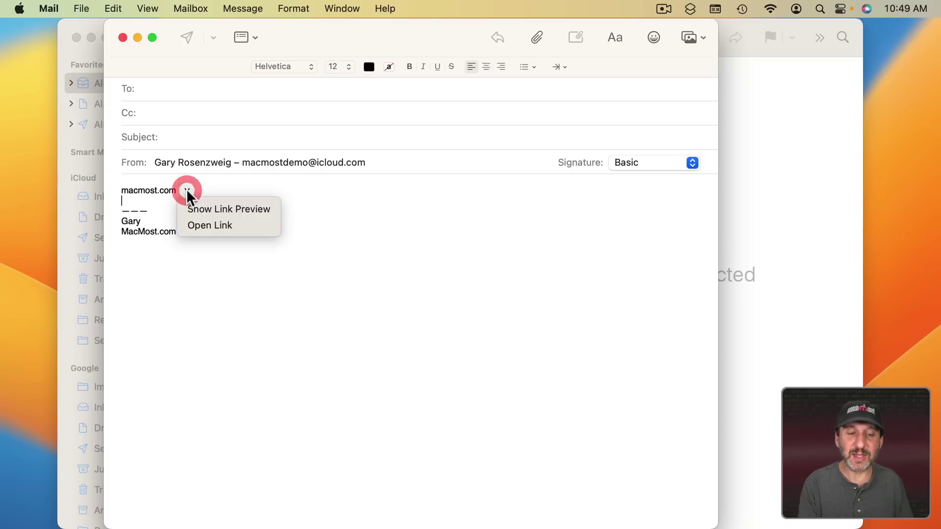
click(206, 208)
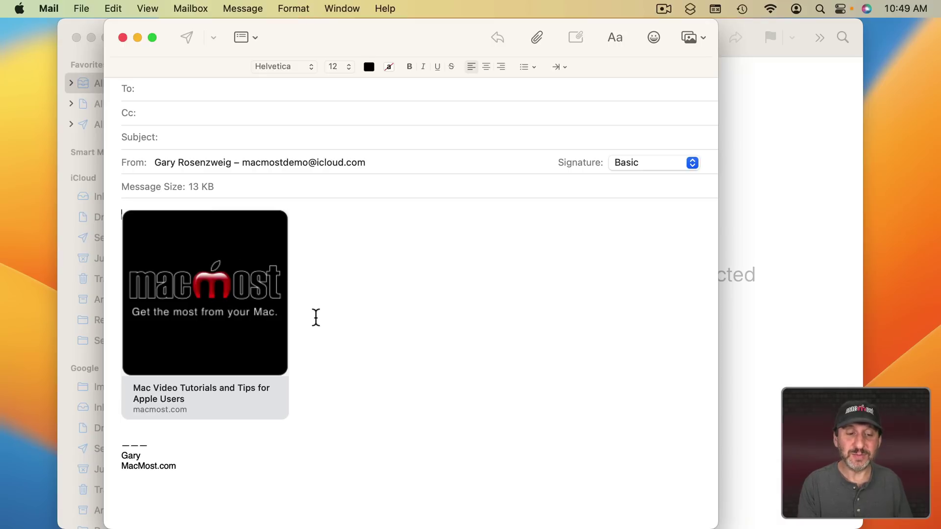
- Convert the macmost.com preview card back into a plain link
mouse_move(268, 234)
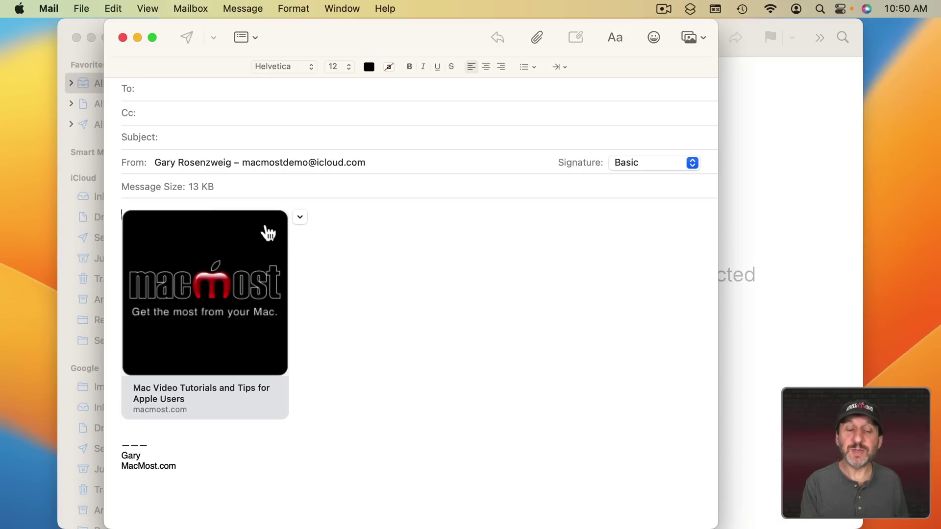
click(299, 217)
click(310, 236)
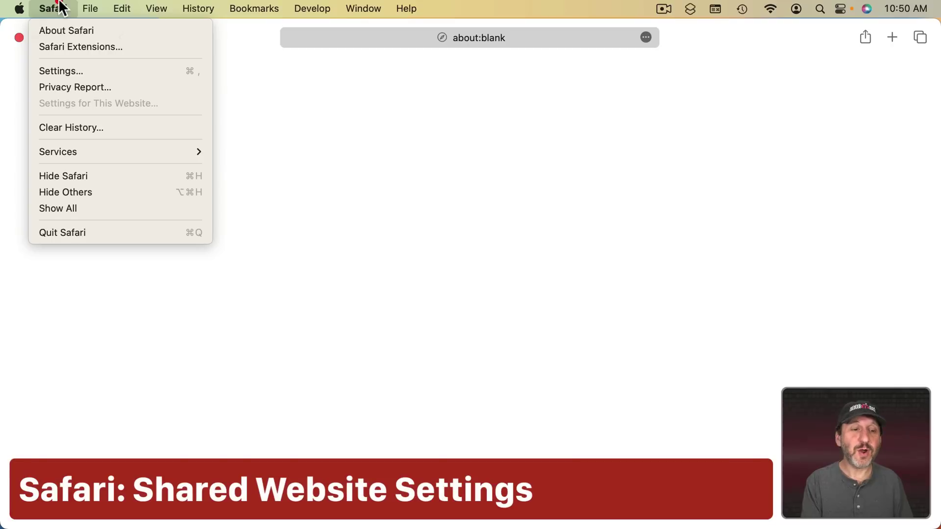
- In Safari's Websites settings, review Content Blockers, Auto-Play, Page Zoom, Camera and Reader per-site rules
click(57, 6)
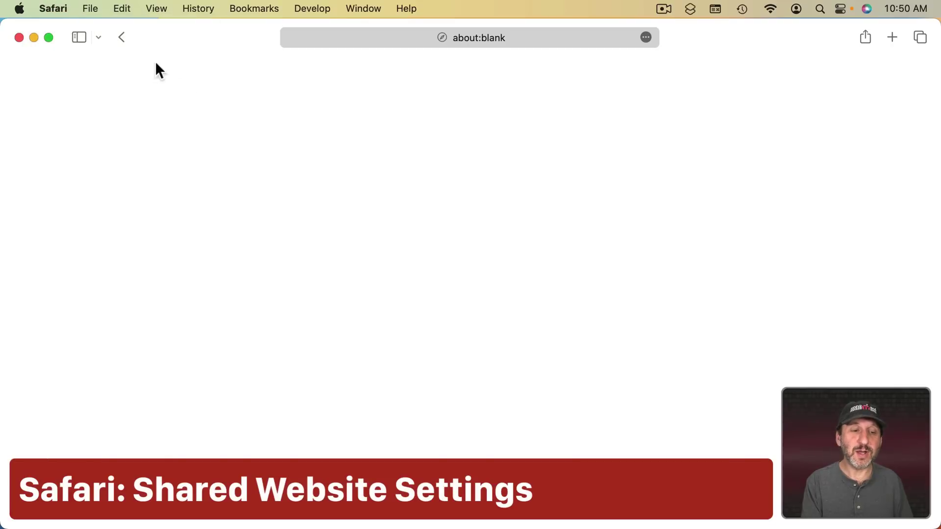
click(49, 7)
click(62, 72)
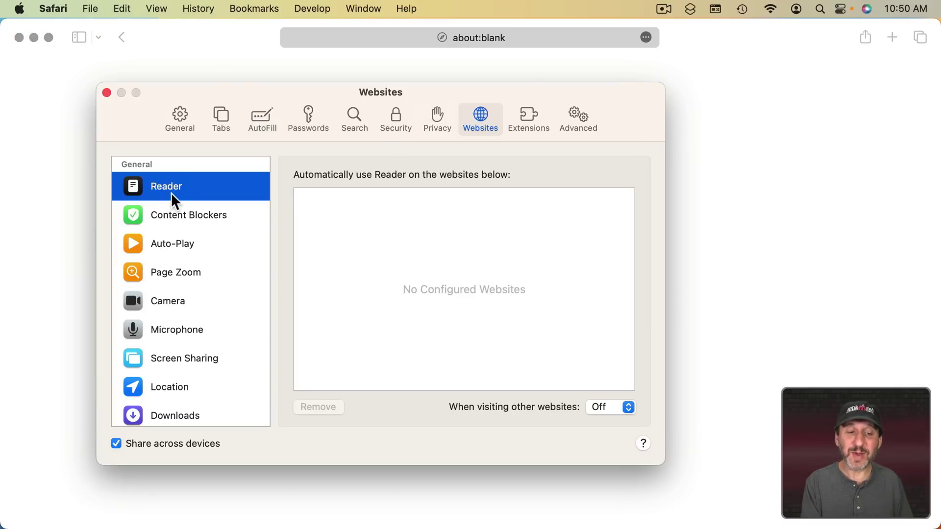
click(174, 208)
click(168, 246)
click(169, 268)
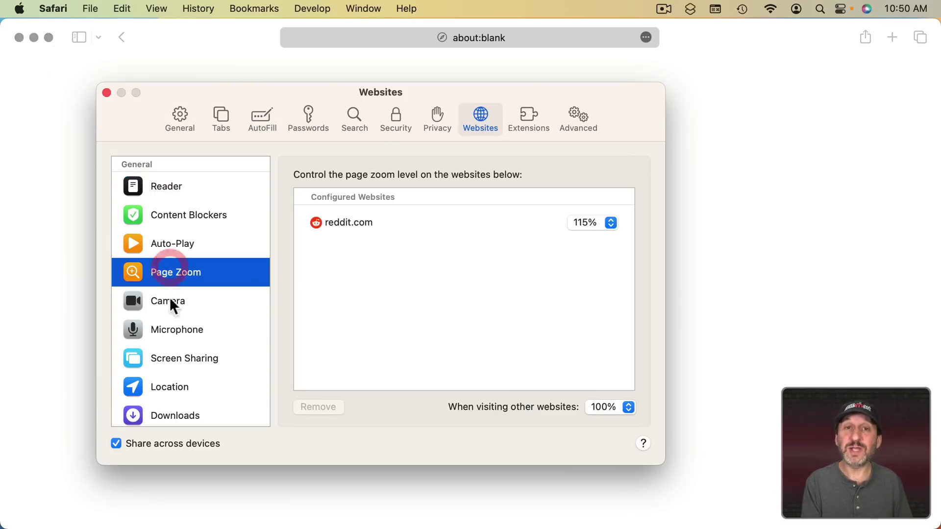
click(171, 305)
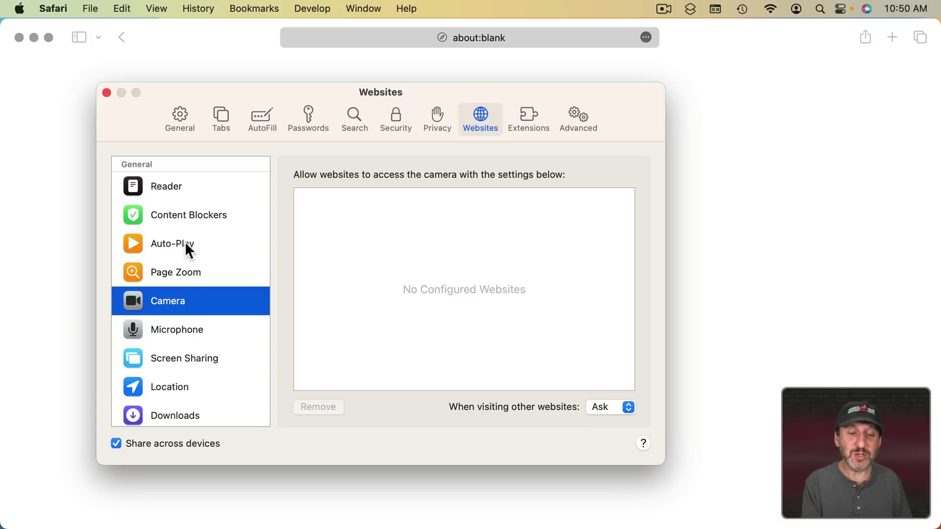
click(166, 187)
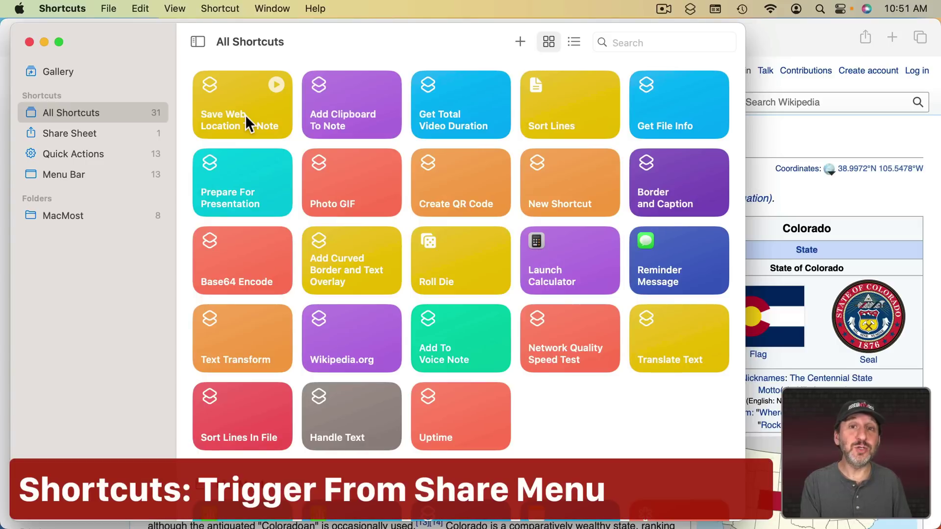
- Open the Save Web Location To Note shortcut and show its Details, with Show in Share Sheet on
double_click(245, 115)
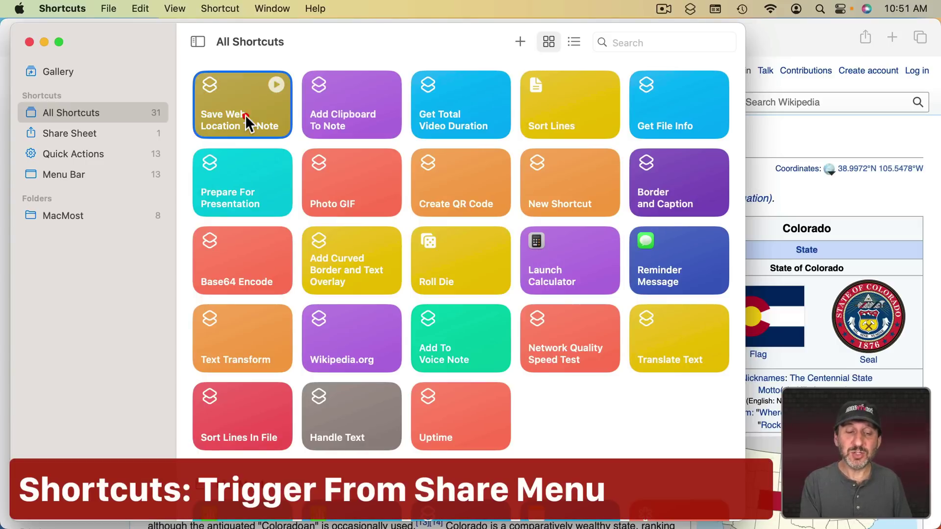
click(822, 37)
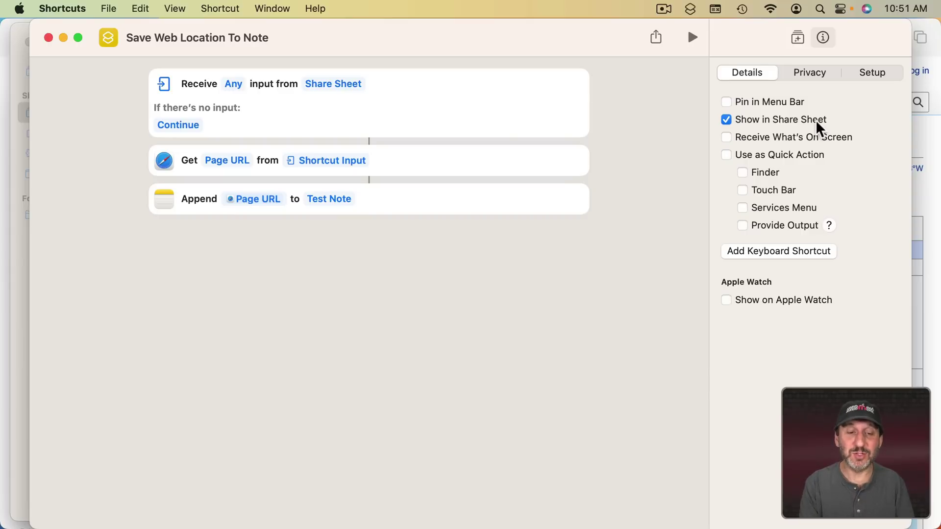
- Share the Colorado Wikipedia page to Save Web Location To Note, then open Notes to check Test Note
key(super+h)
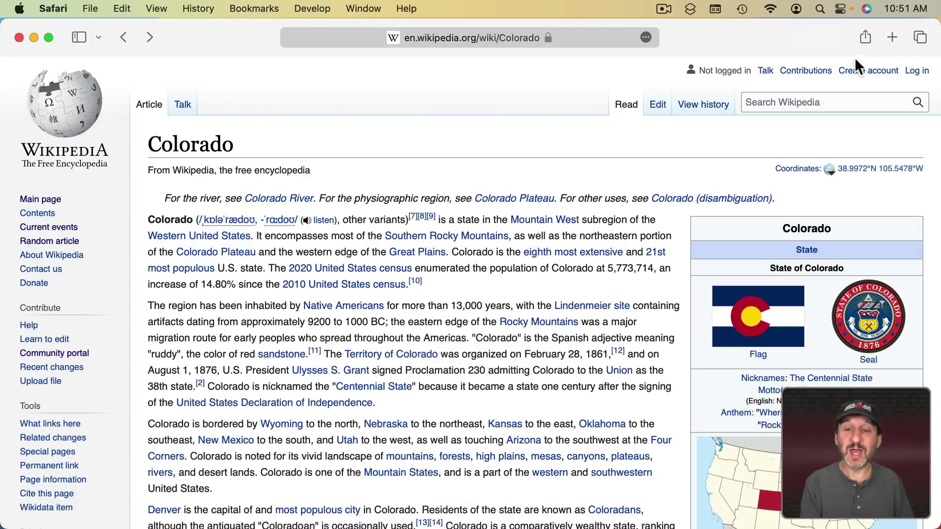
click(866, 37)
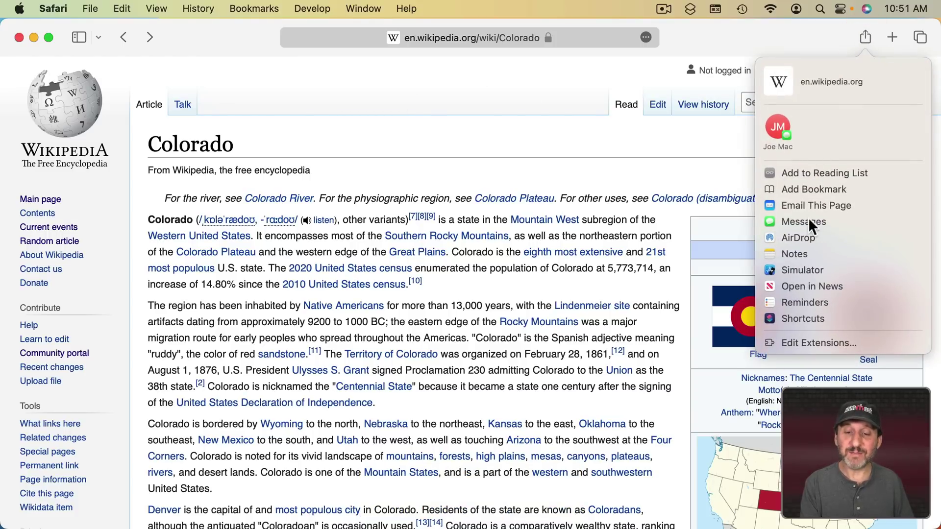
click(779, 317)
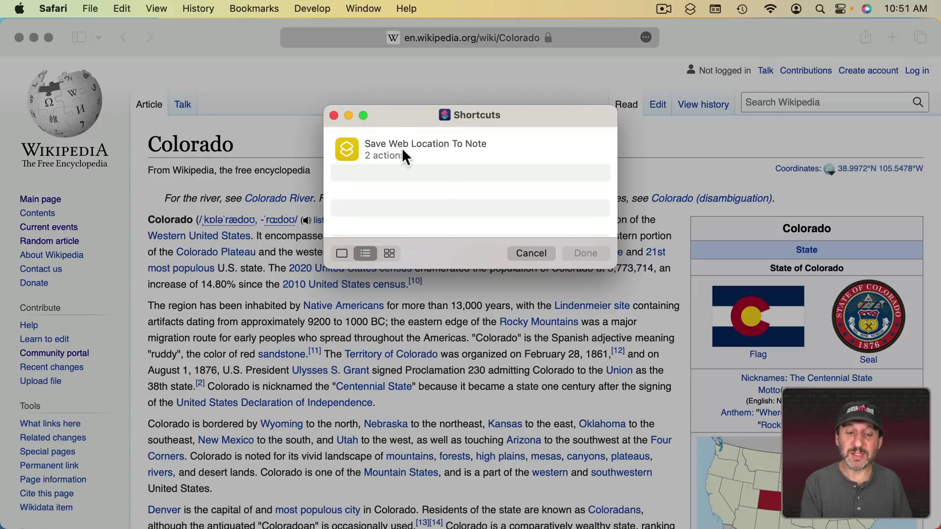
click(390, 148)
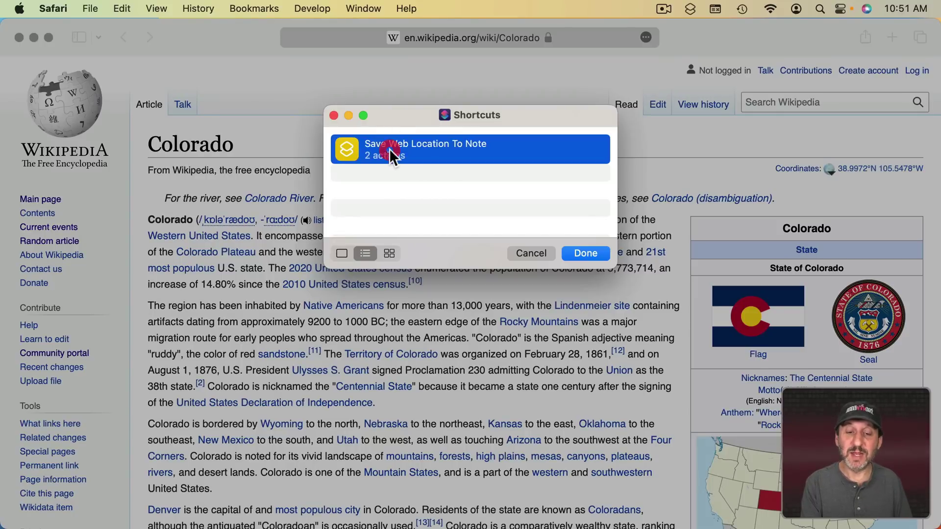
click(583, 253)
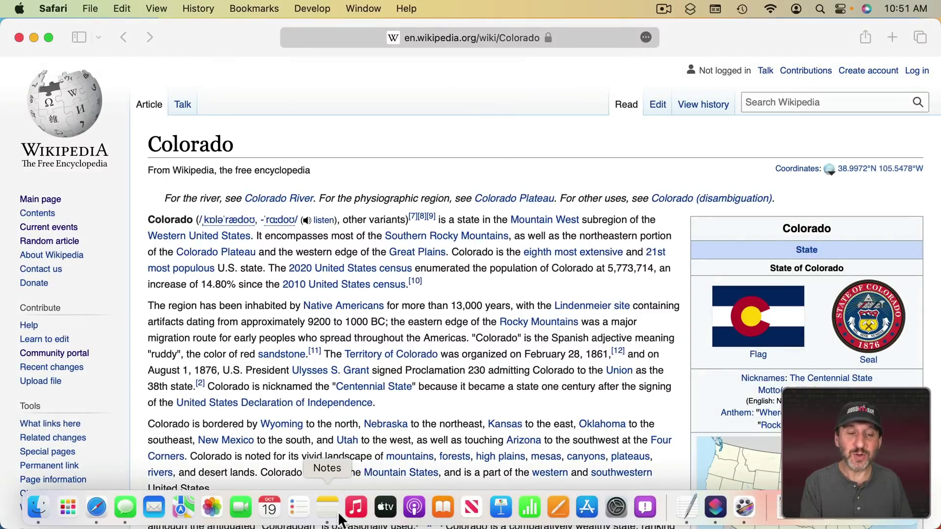
click(328, 512)
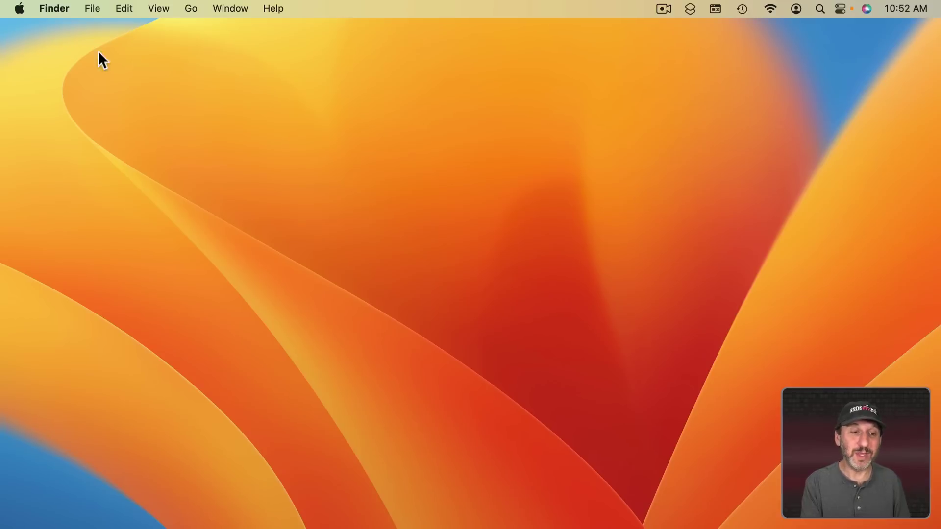
- Open System Settings > General > Login Items and scroll the Allow in the Background list
click(20, 8)
click(31, 51)
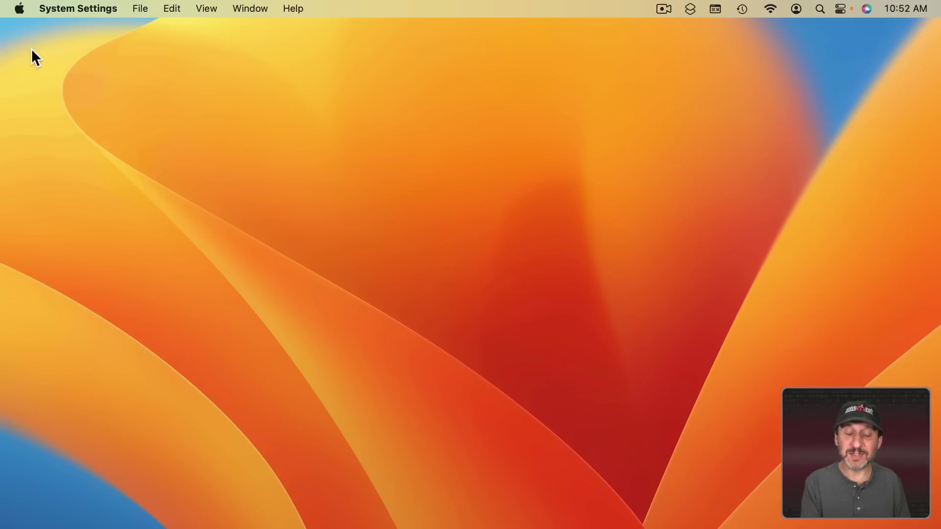
click(265, 323)
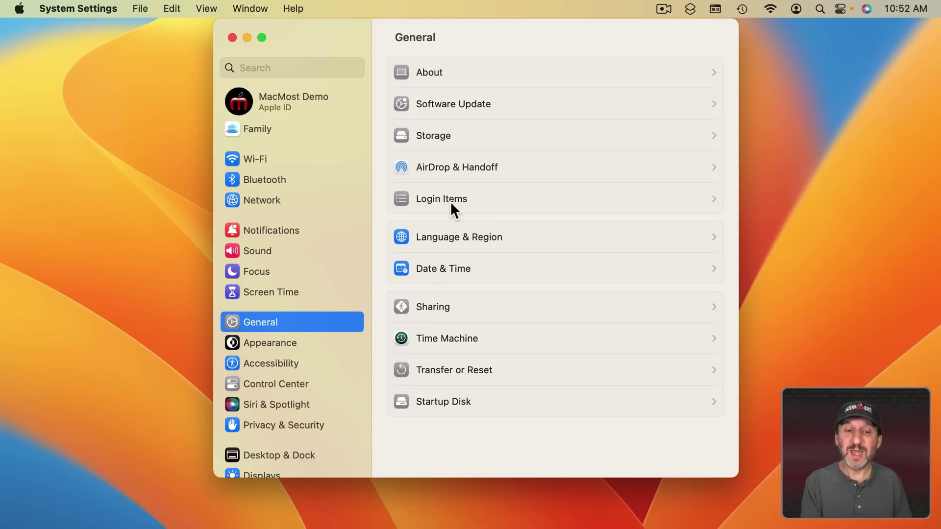
click(451, 202)
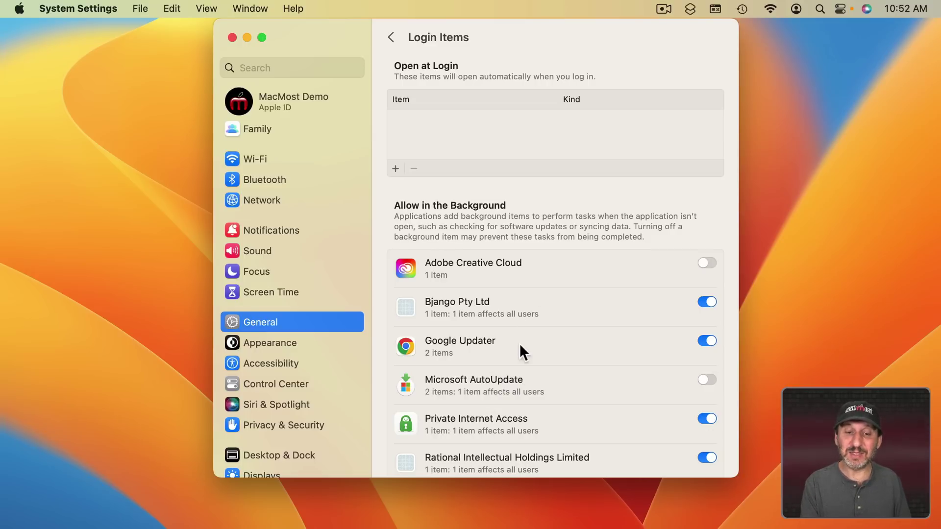
scroll(519, 350, down, 5)
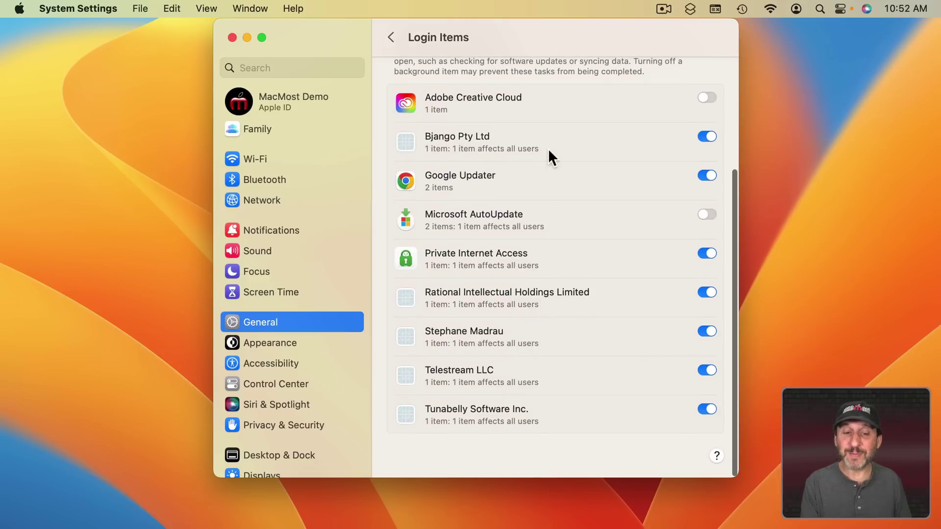